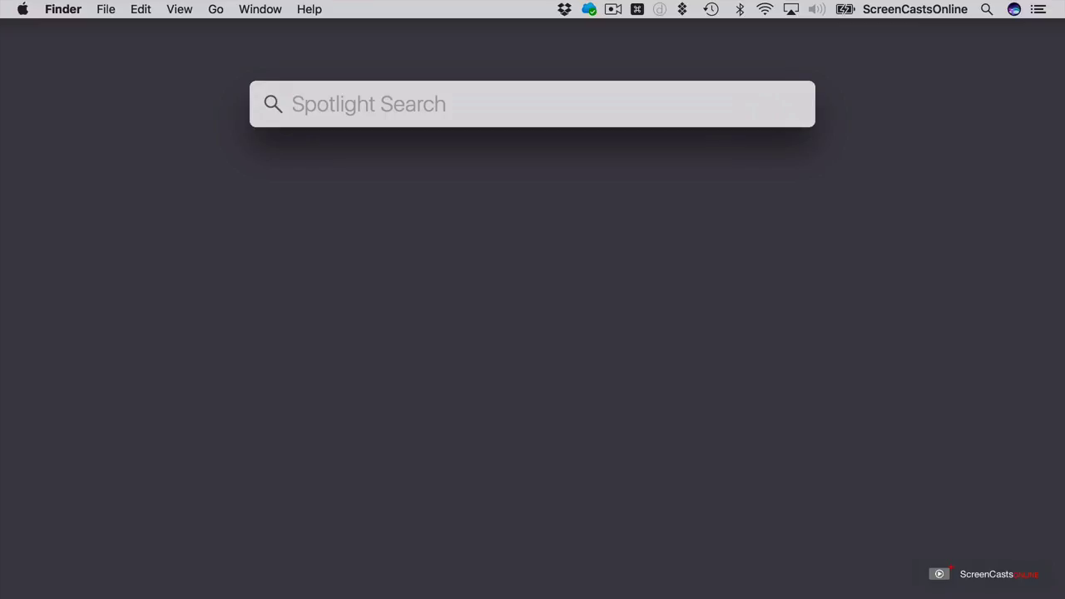
Launch Safari through Spotlight search and quit it, and repeat the launch and quit using Siri.
type("saf")
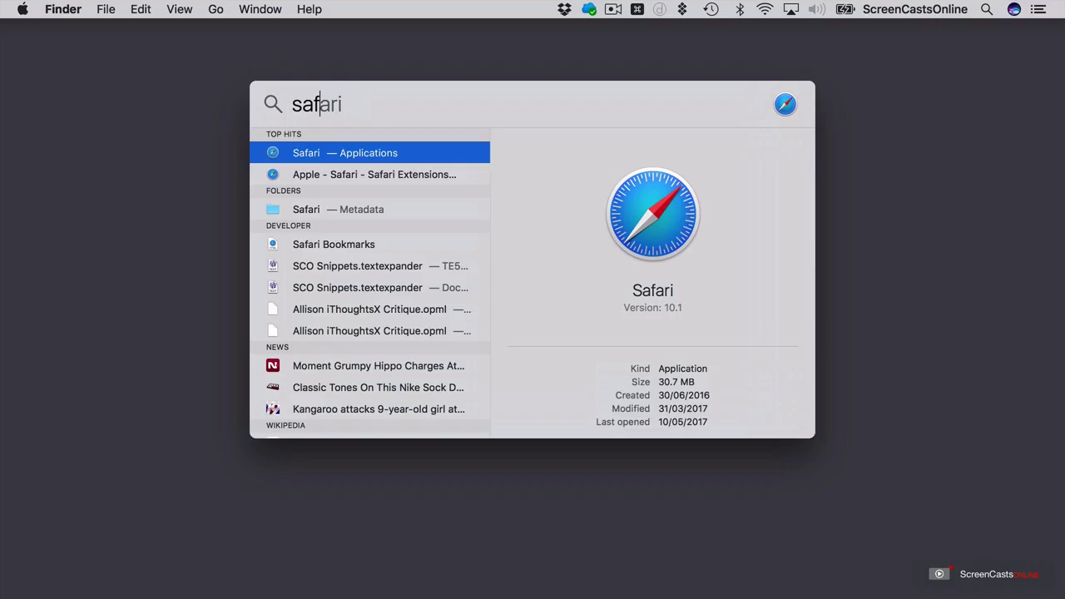
key("Return")
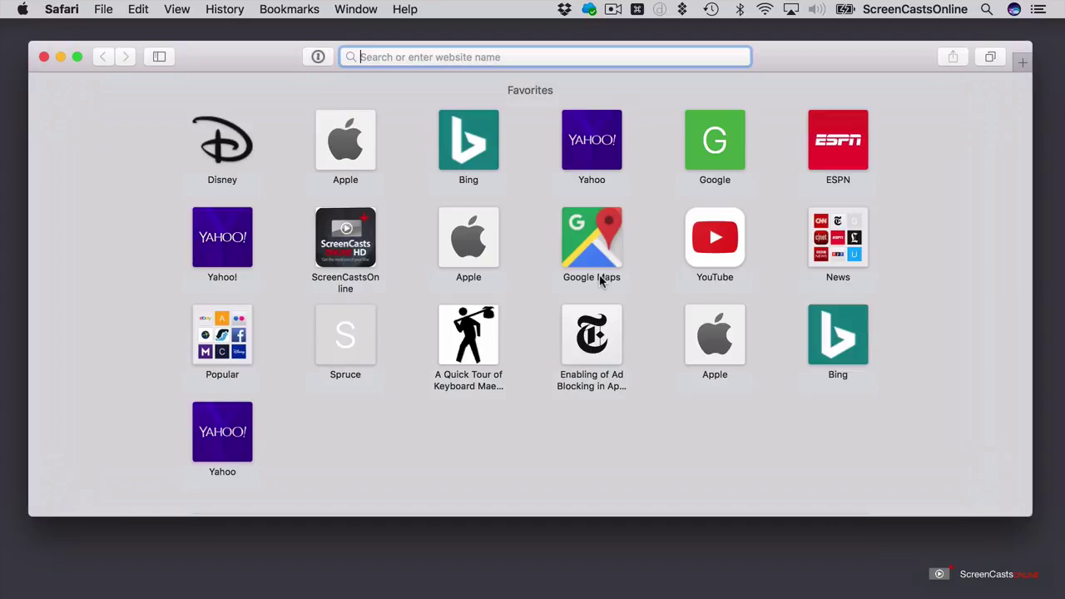
key("super+q")
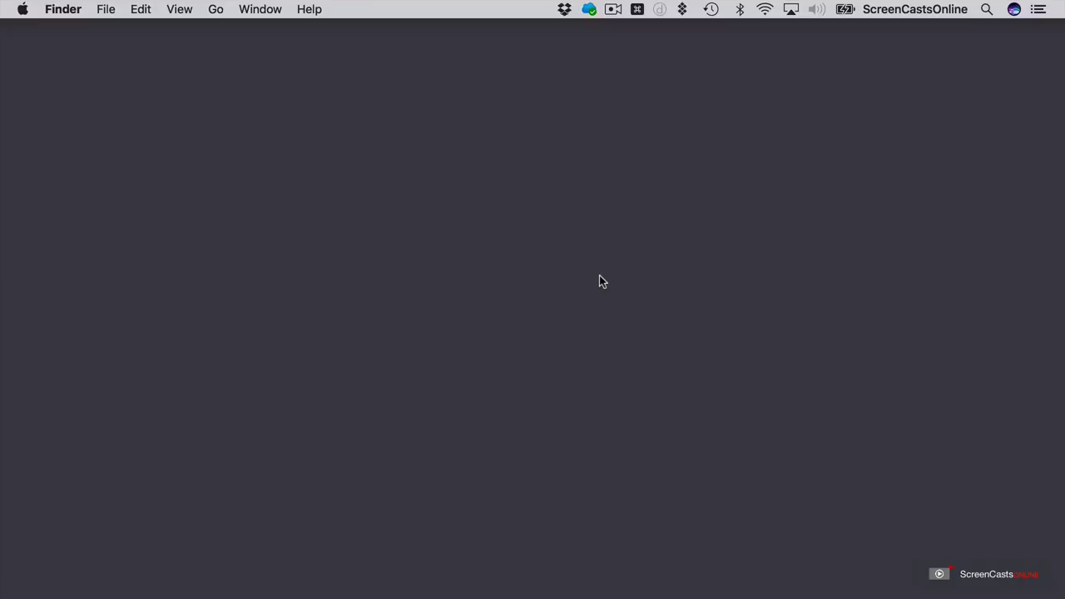
left_click(1014, 10)
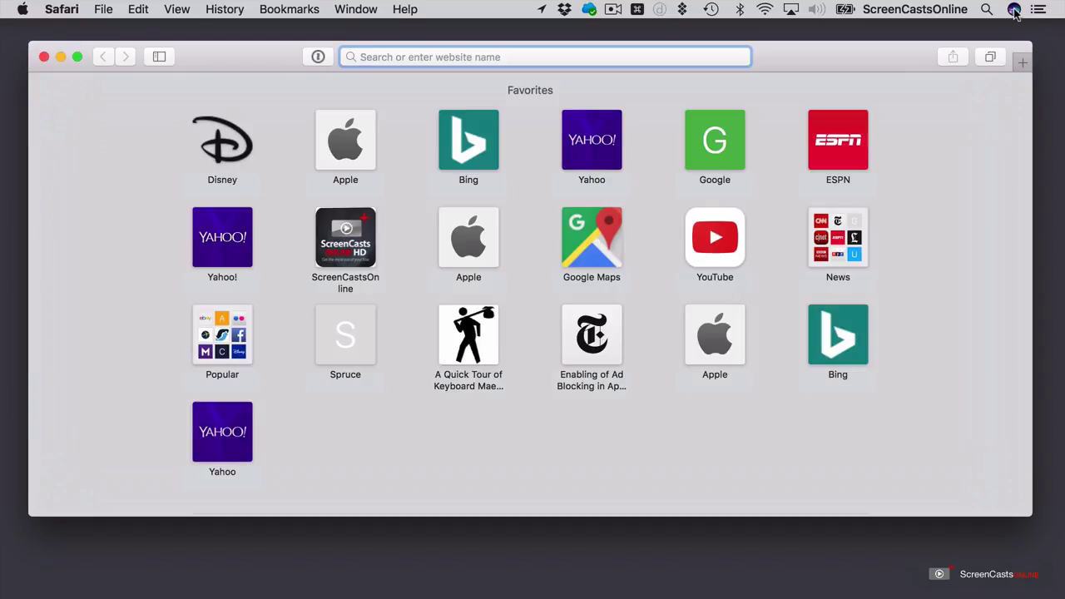
key("super+q")
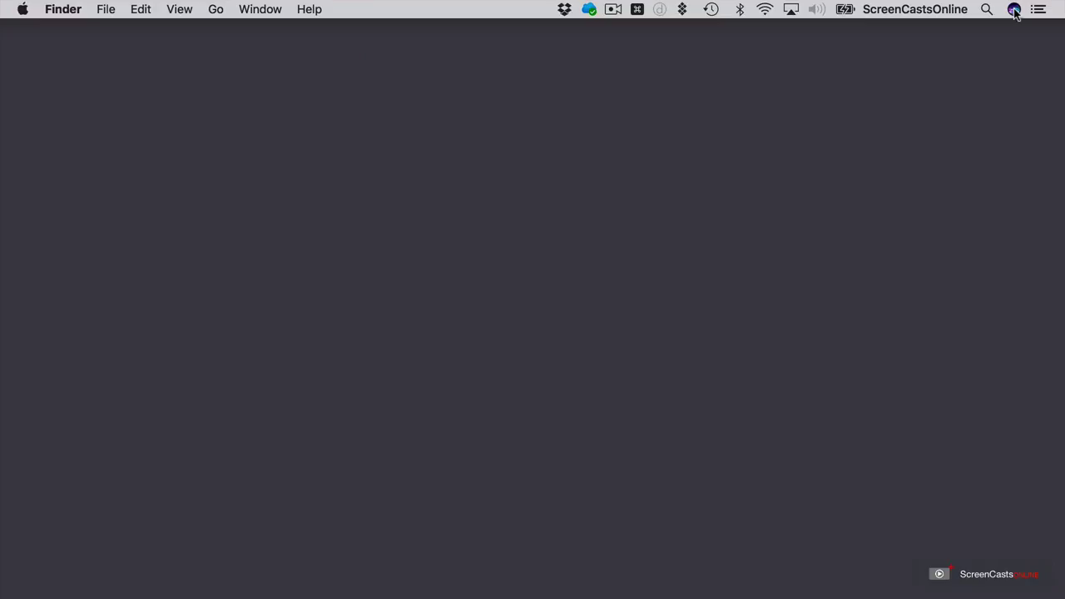
Search Spotlight for its own preferences, open them and review the list of search result categories.
key("super+space")
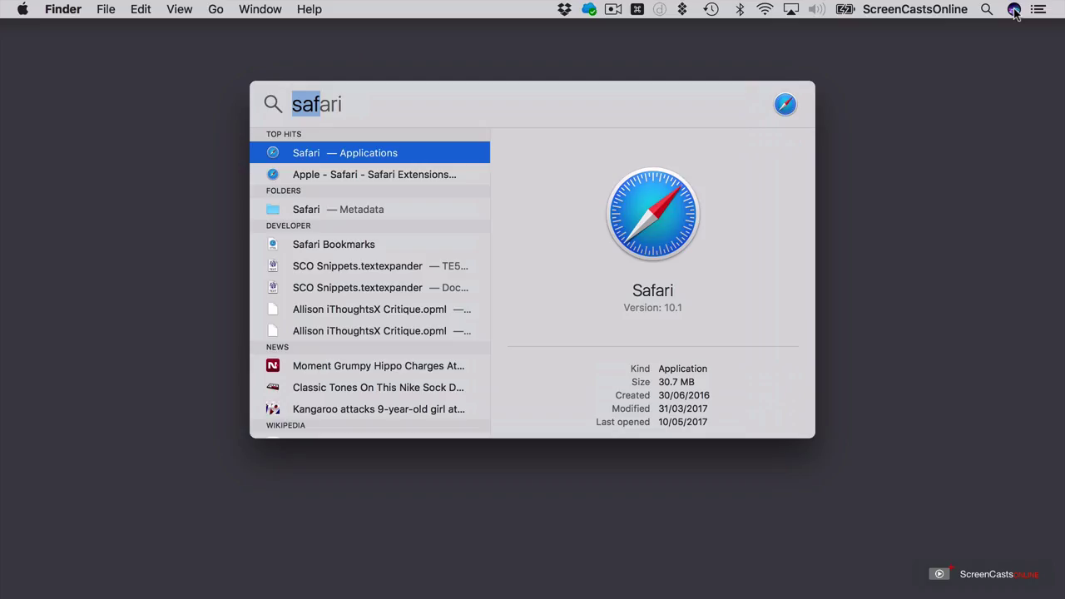
type("spo")
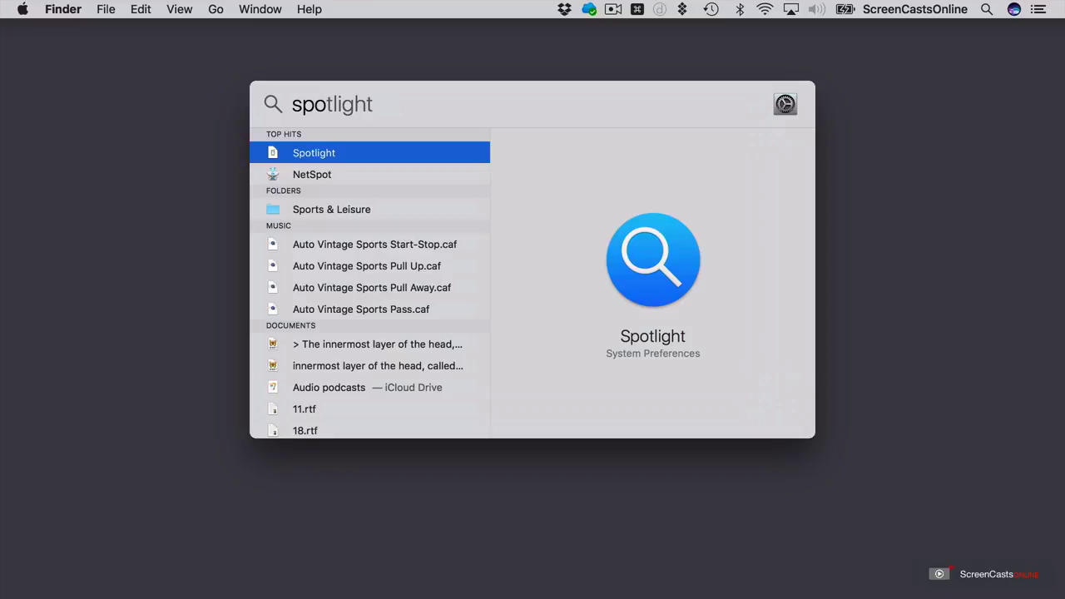
key("Return")
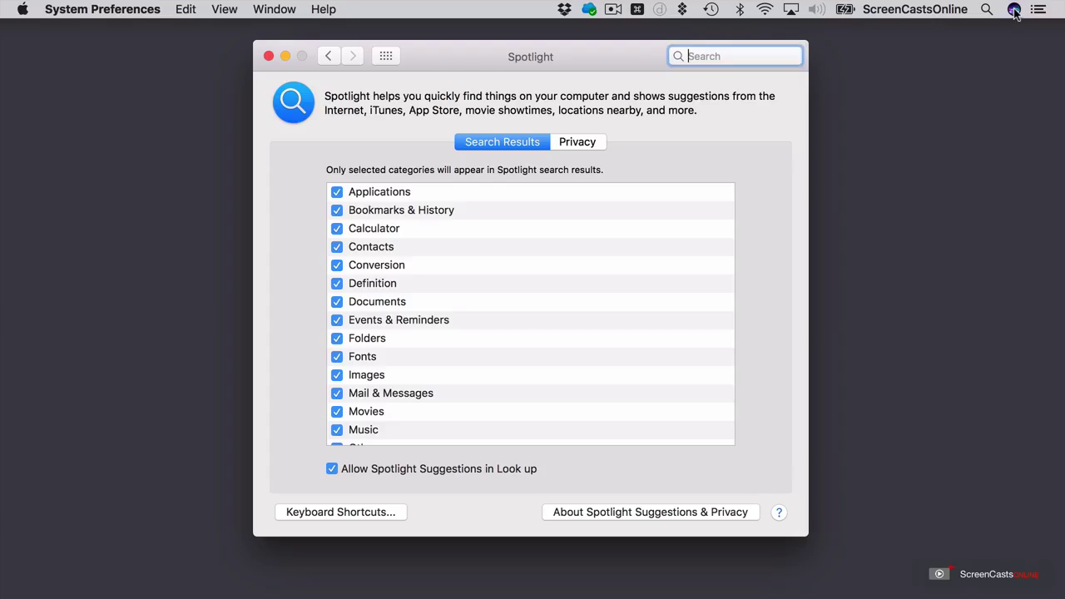
left_click(298, 172)
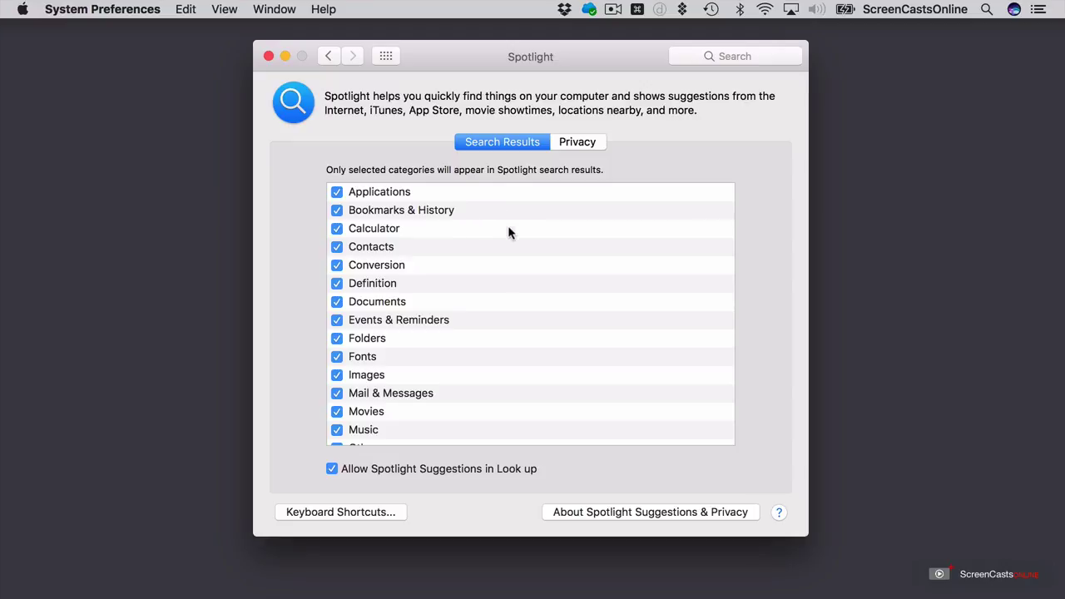
scroll(521, 266, "down", 5)
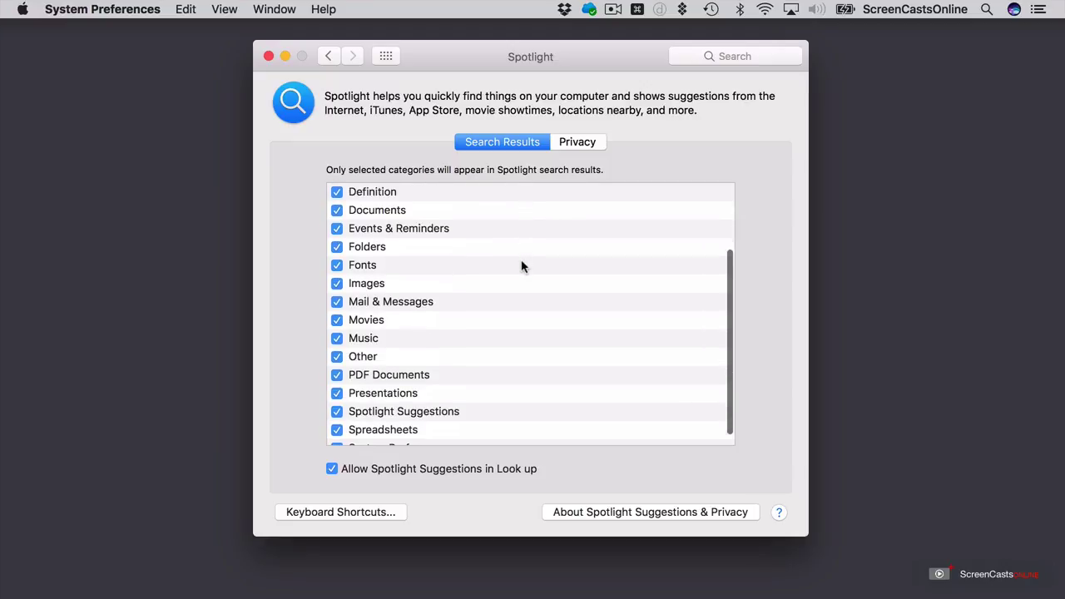
scroll(522, 266, "up", 5)
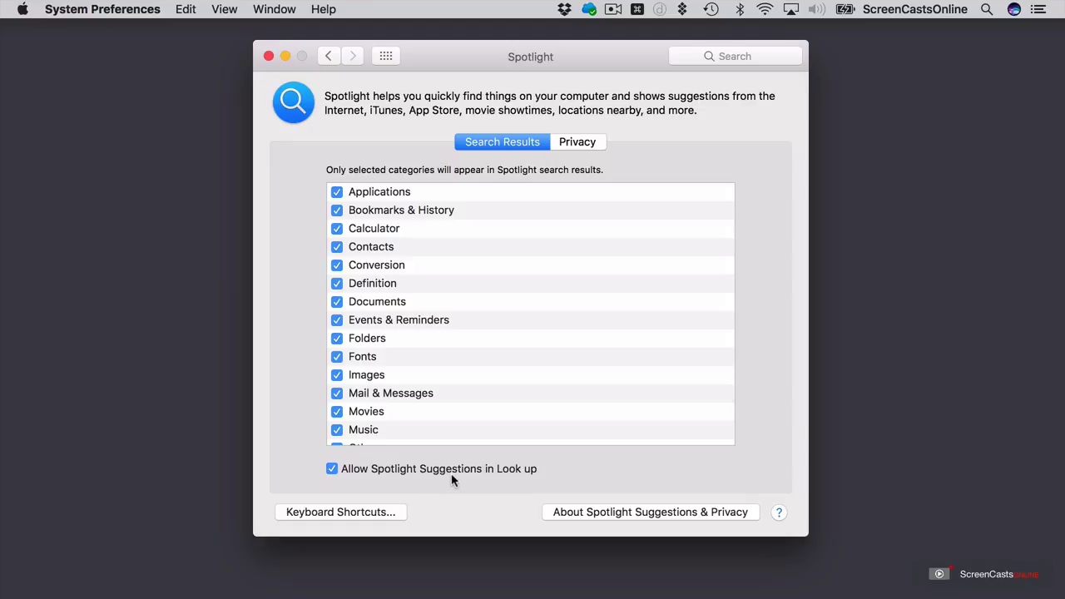
Switch to Safari and look up the word "Eurovision" from the BBC article headline.
key("super+Tab")
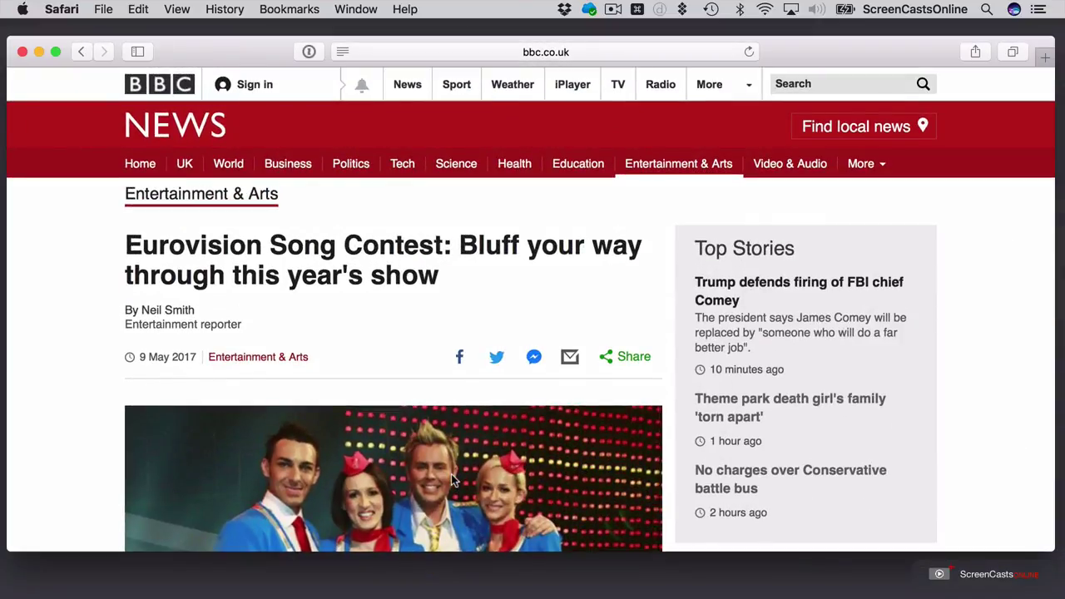
double_click(196, 245)
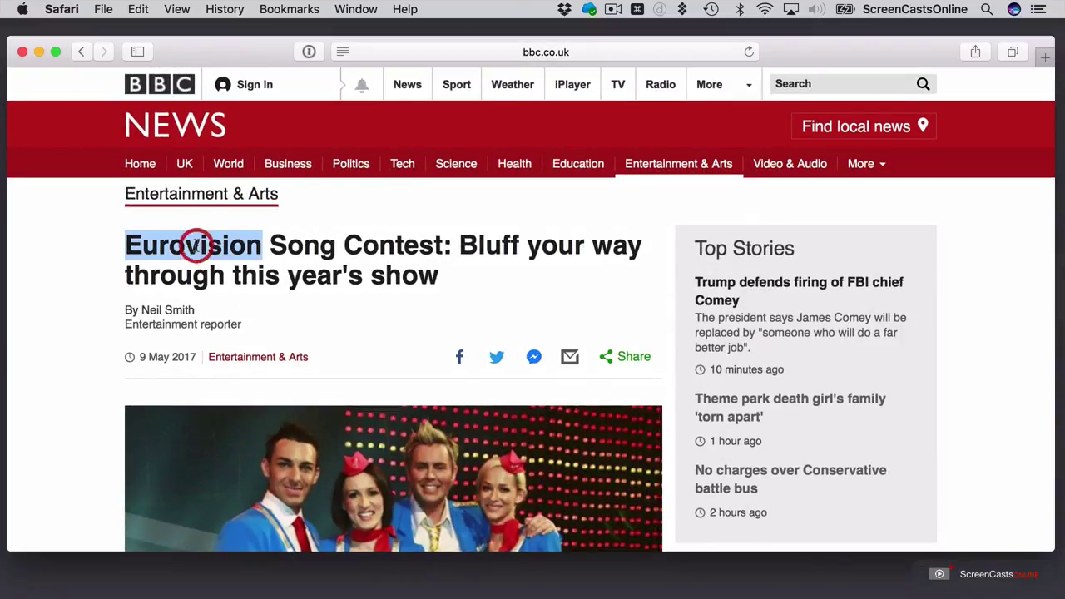
right_click(196, 246)
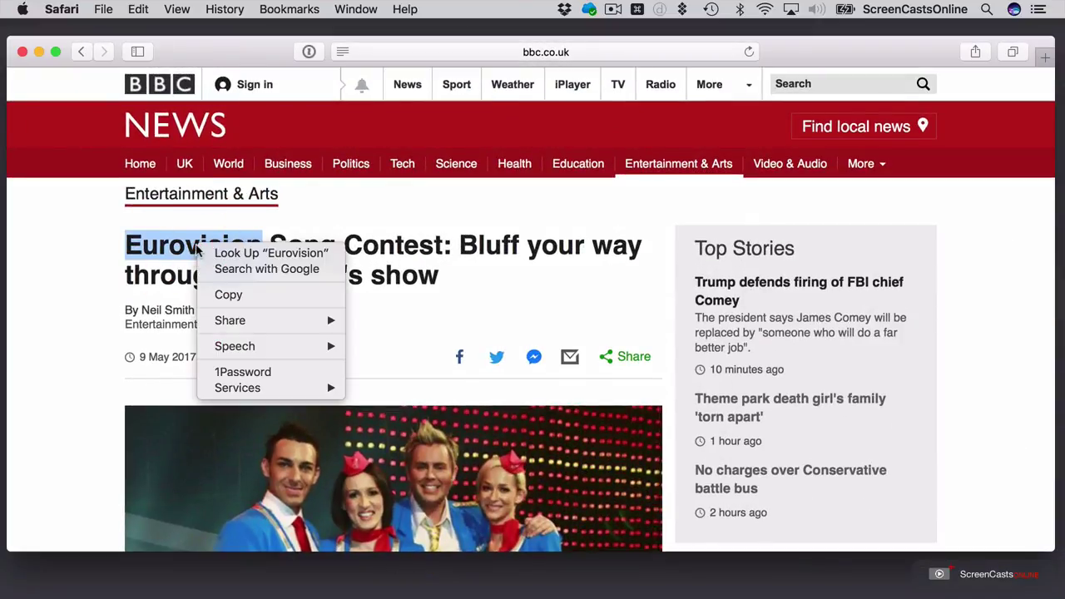
left_click(228, 254)
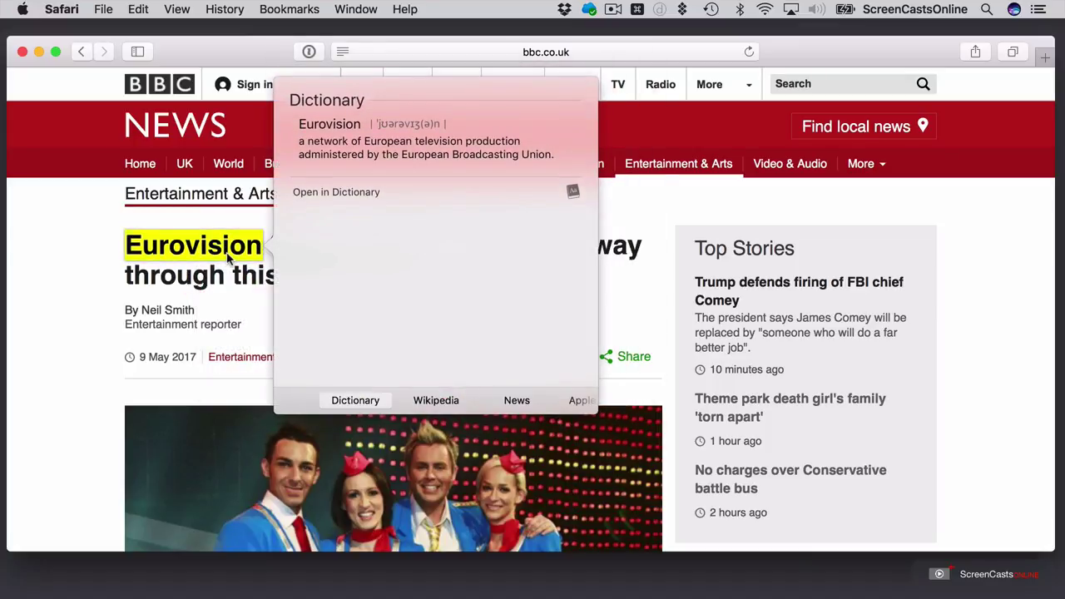
Browse the Wikipedia, News, Apple Music and Twitter results of the lookup, and dismiss it and minimise the Safari window.
left_click(432, 400)
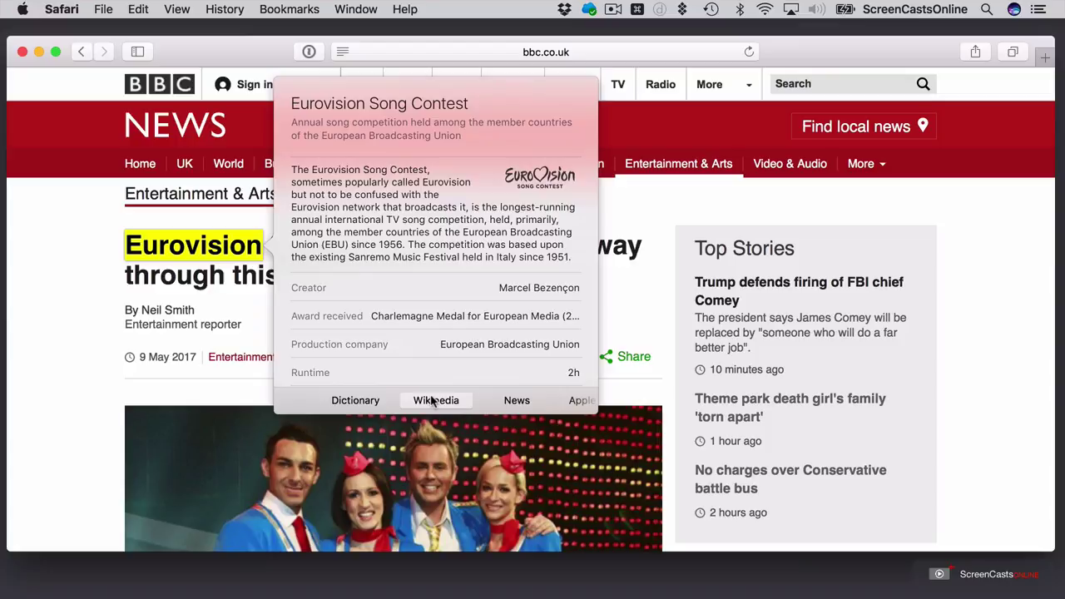
scroll(432, 400, "right", 5)
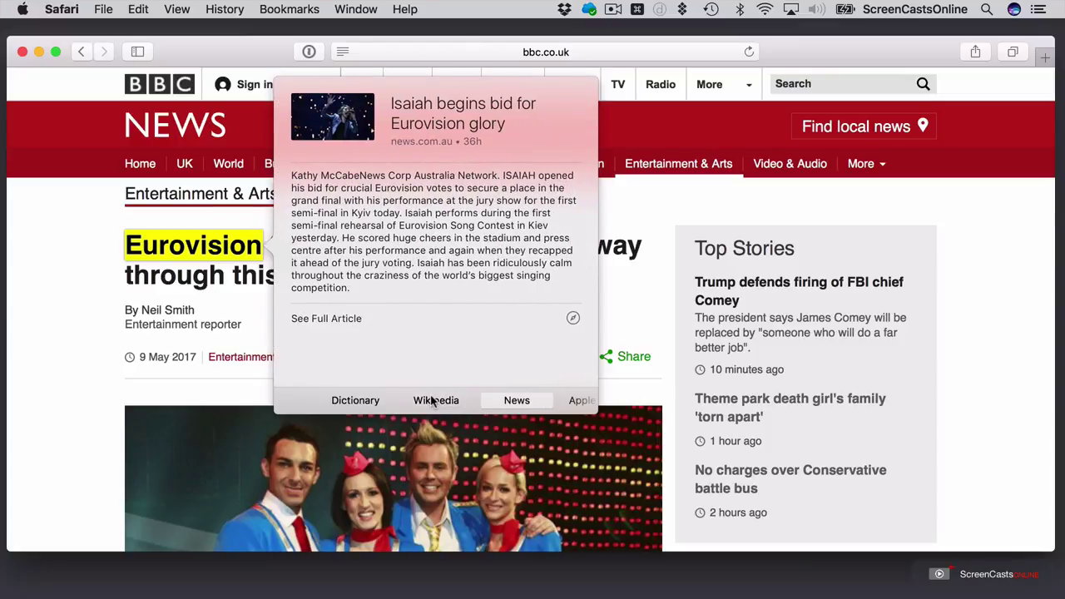
scroll(432, 400, "right", 10)
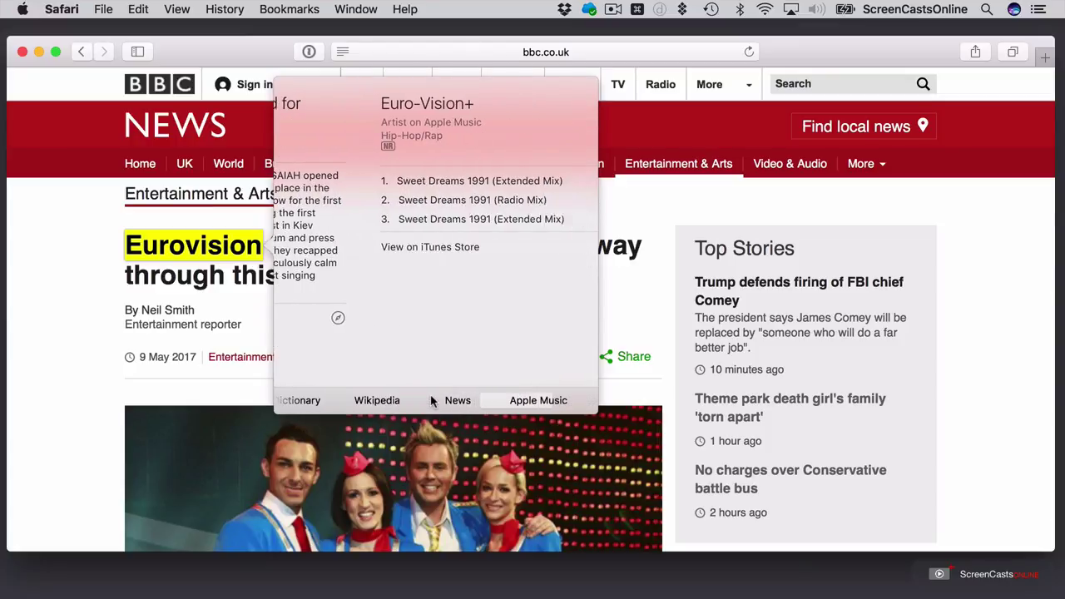
scroll(432, 400, "left", 10)
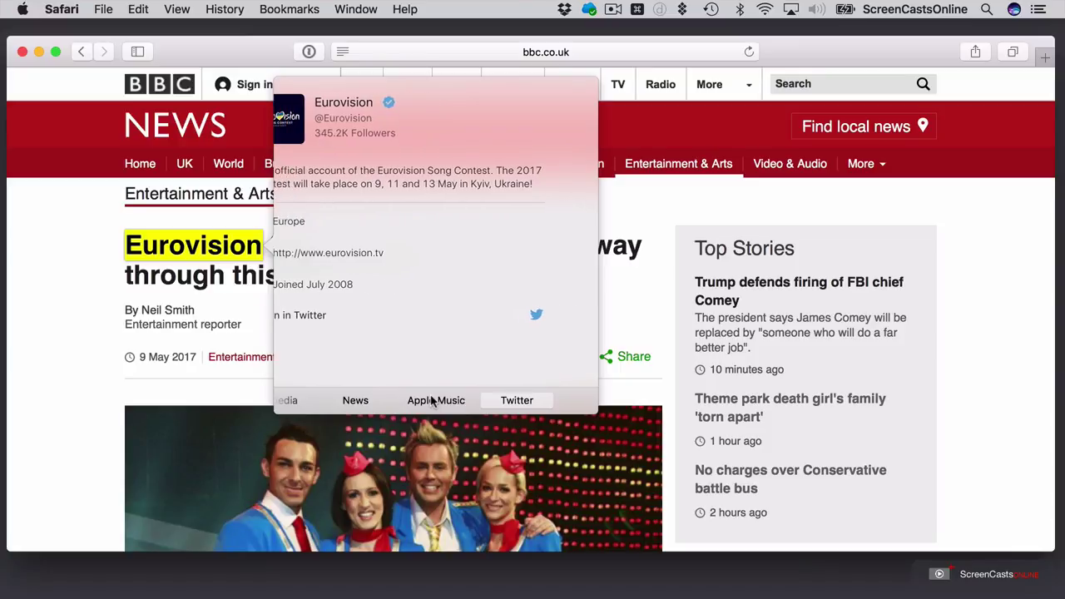
scroll(429, 400, "left", 3)
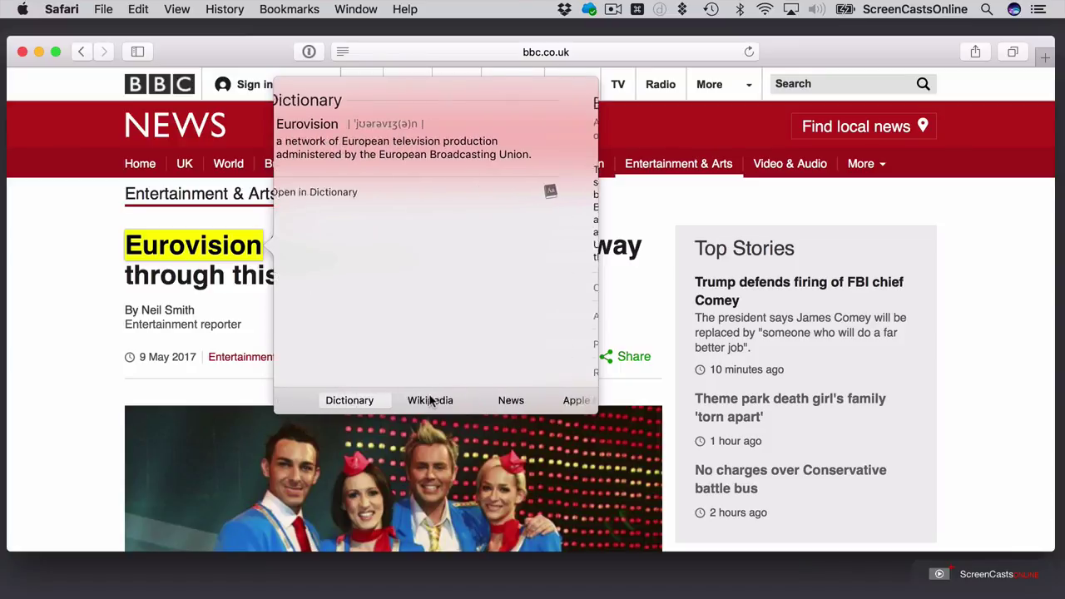
left_click(58, 392)
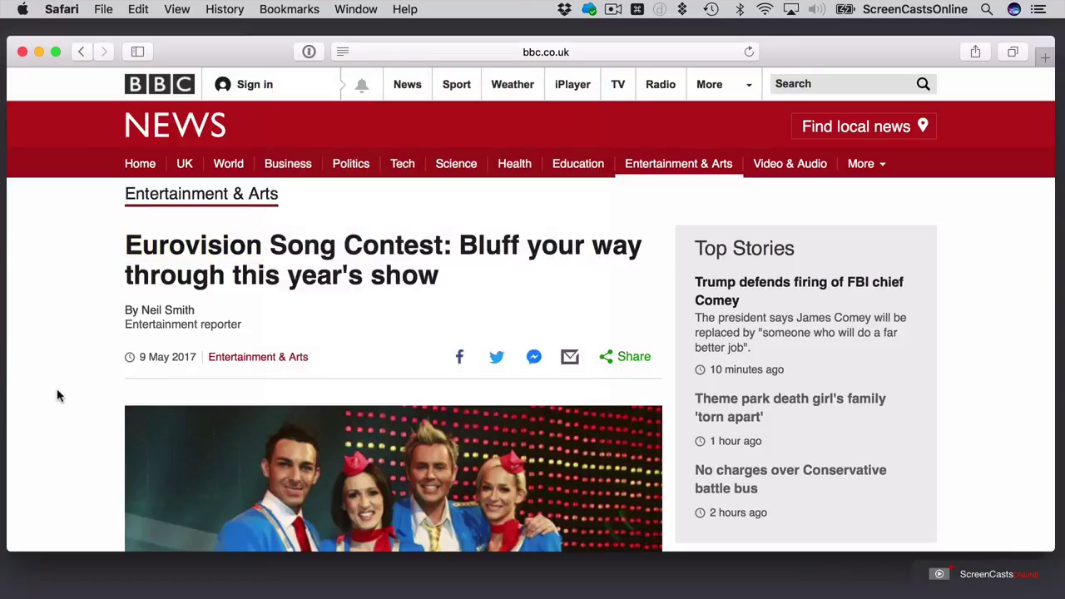
left_click(37, 52)
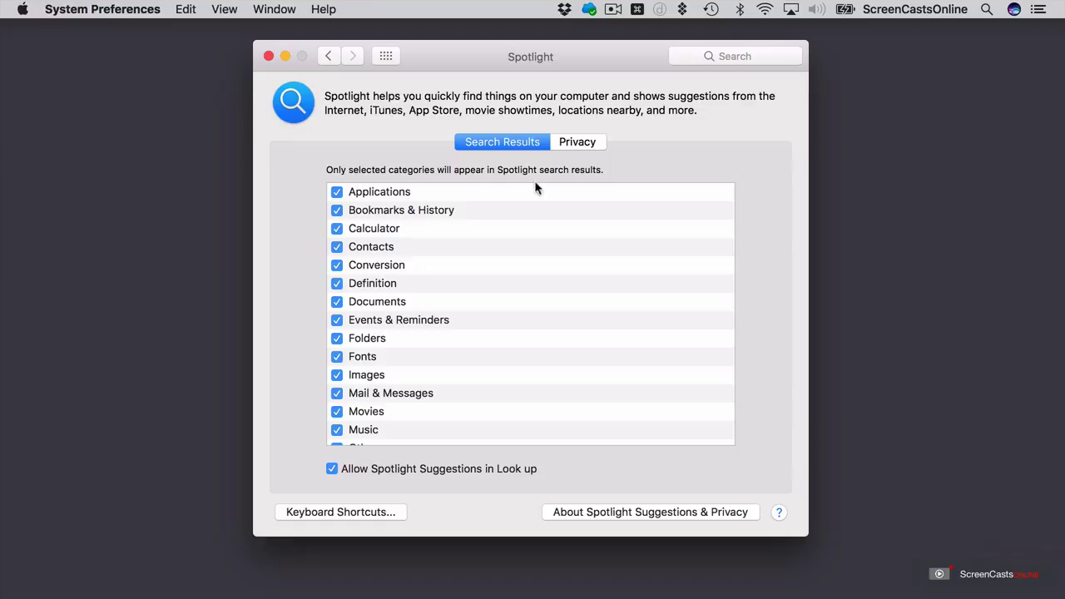
Show the locations excluded from Spotlight, and switch to Finder to inspect the Macintosh HD, MBPData and SCO HD drives.
left_click(577, 145)
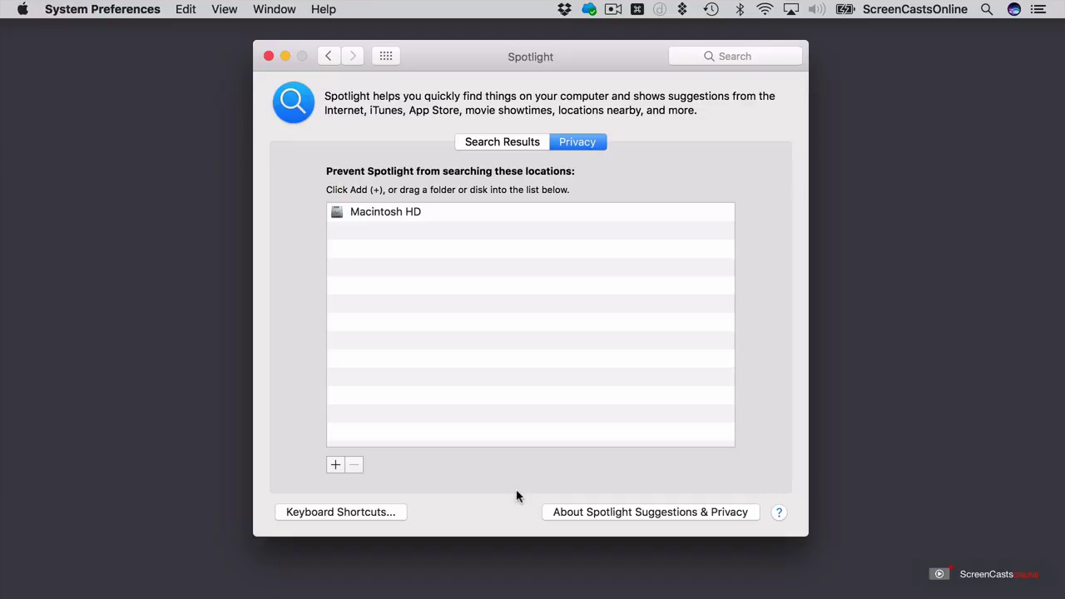
key("super+Tab")
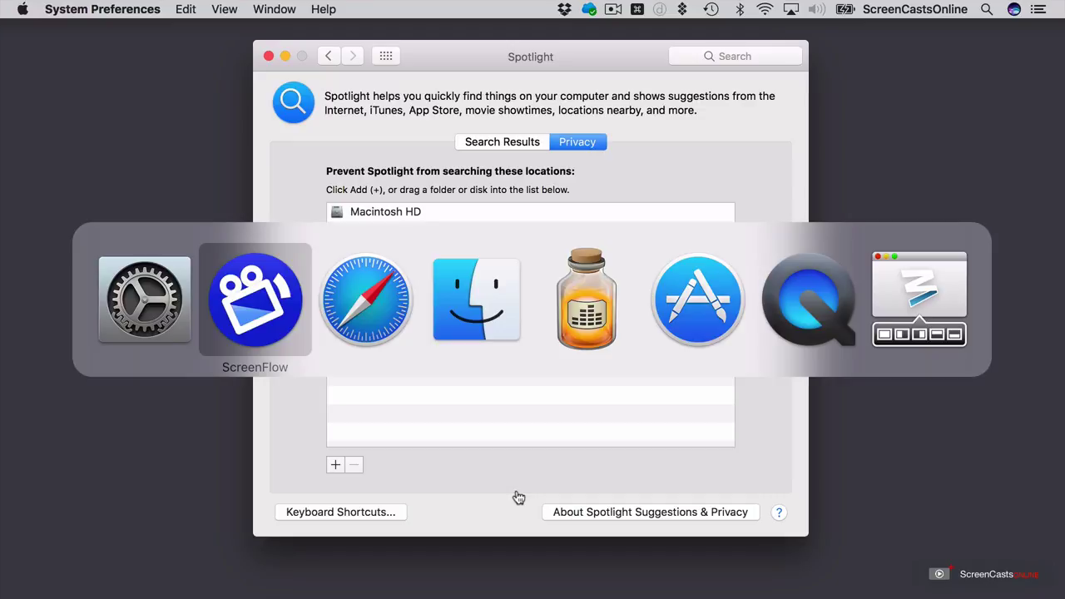
key("super+Tab")
key("super+Tab")
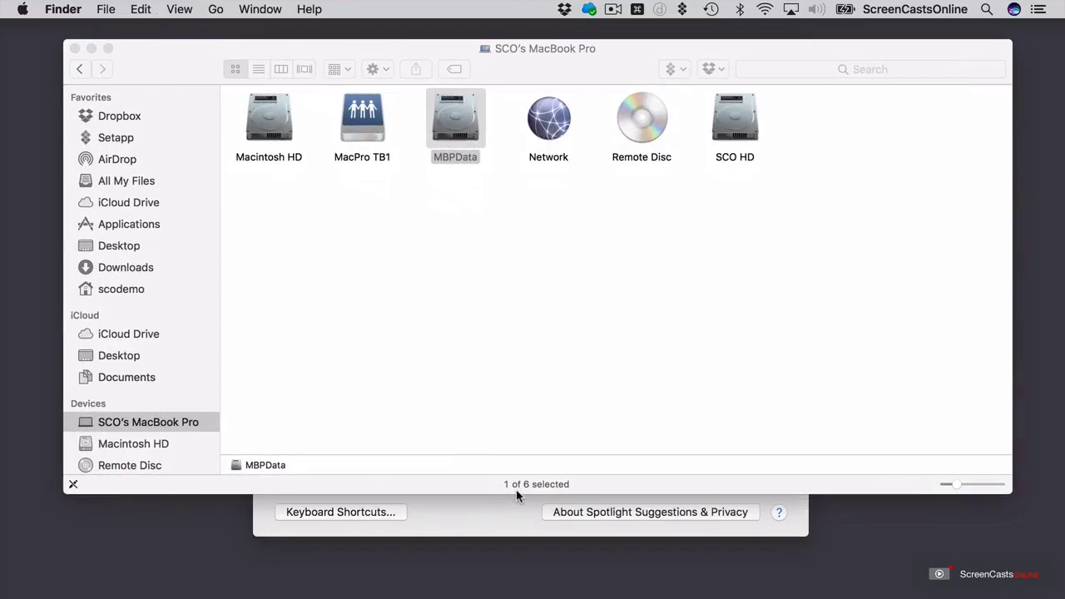
left_click(271, 134)
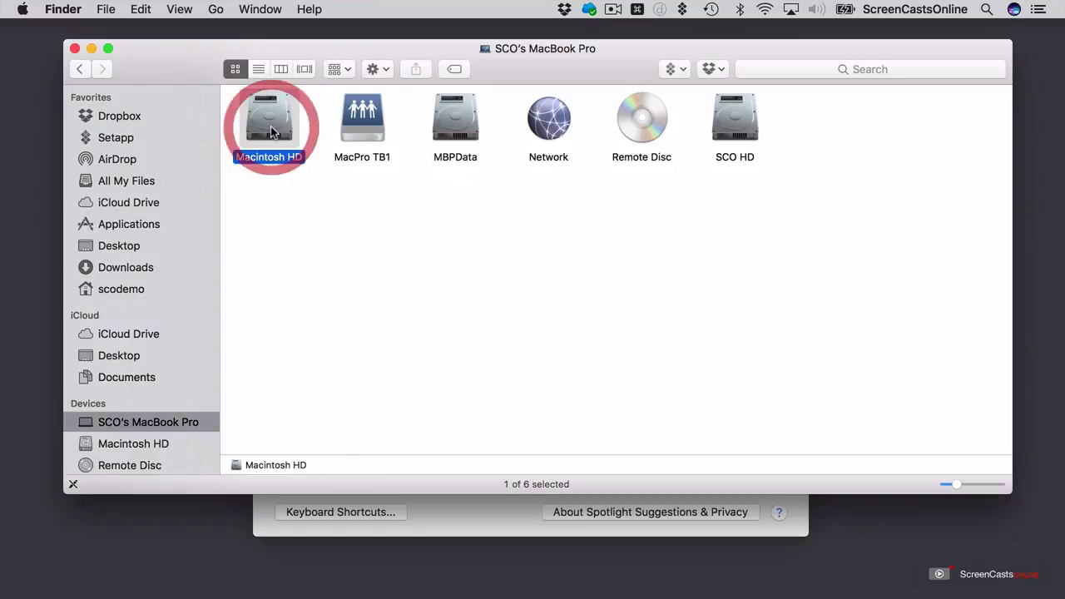
left_click(462, 133)
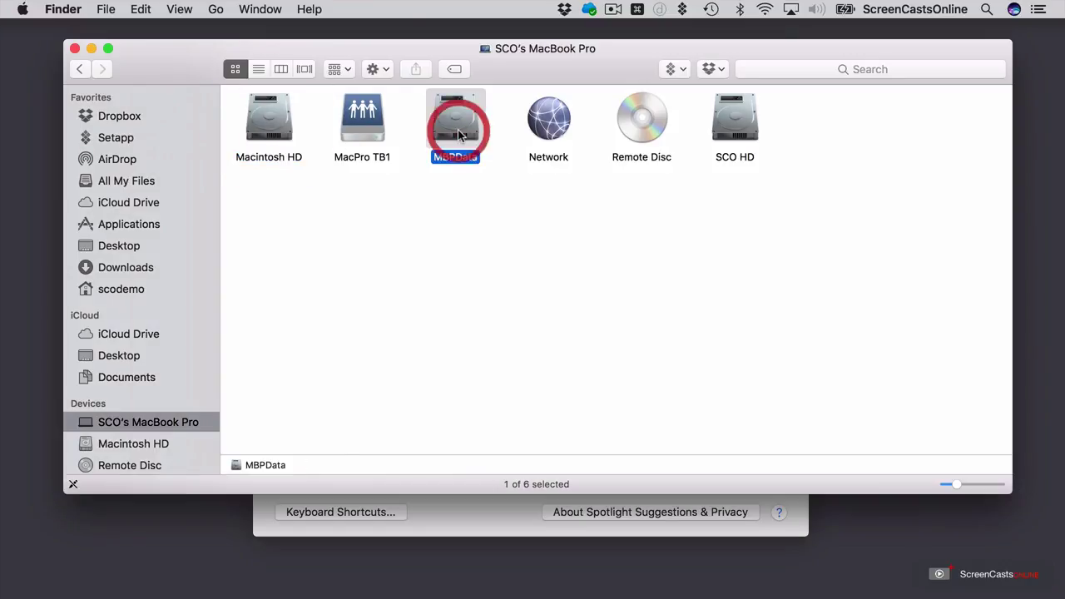
left_click(738, 133)
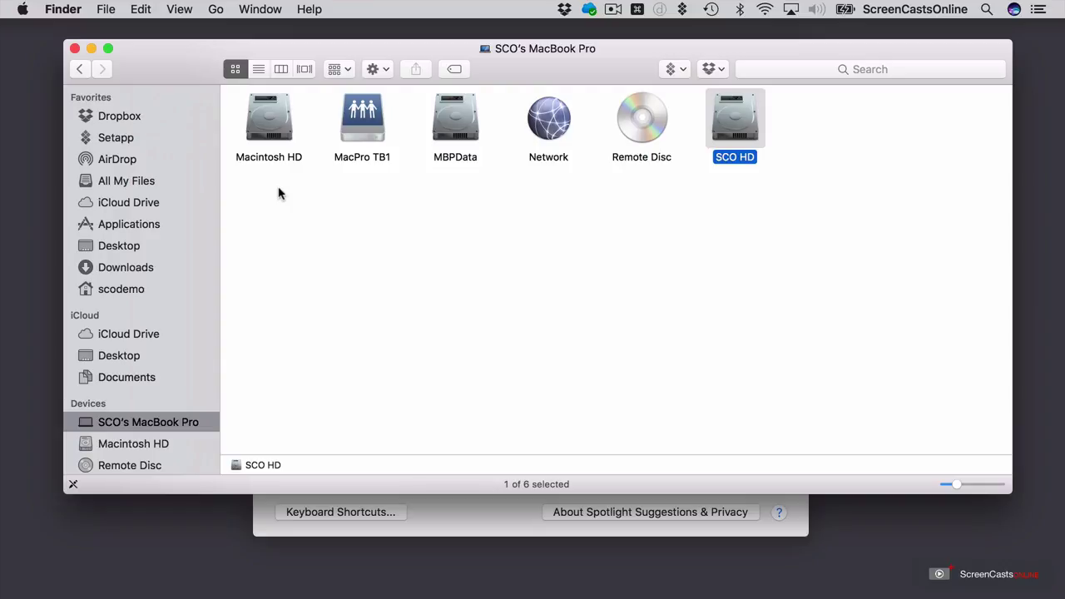
left_click(92, 49)
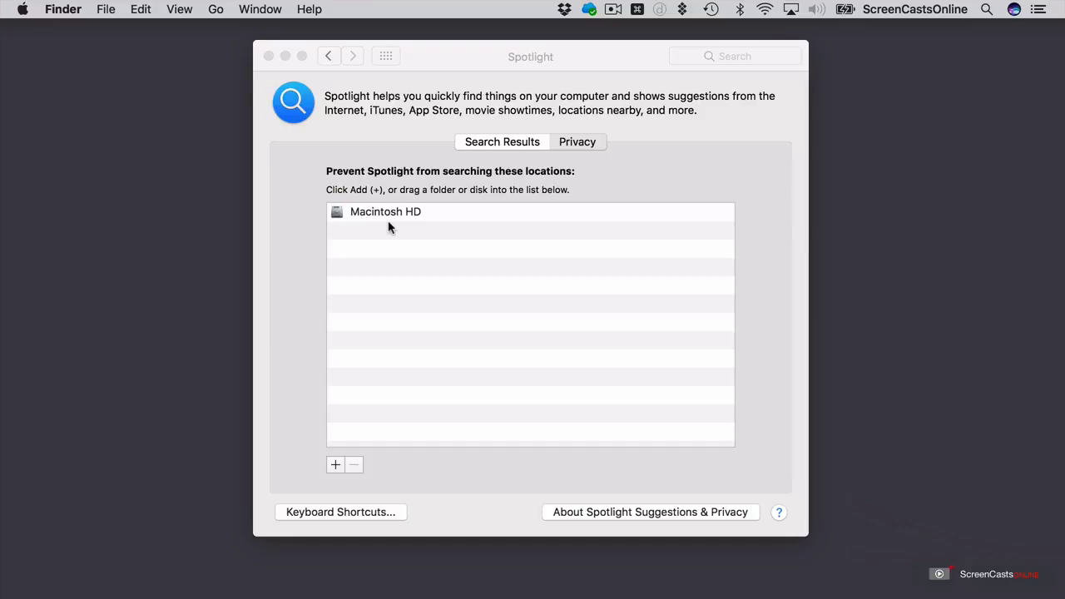
Add the MBPData drive to the locations Spotlight is prevented from searching.
left_click(335, 465)
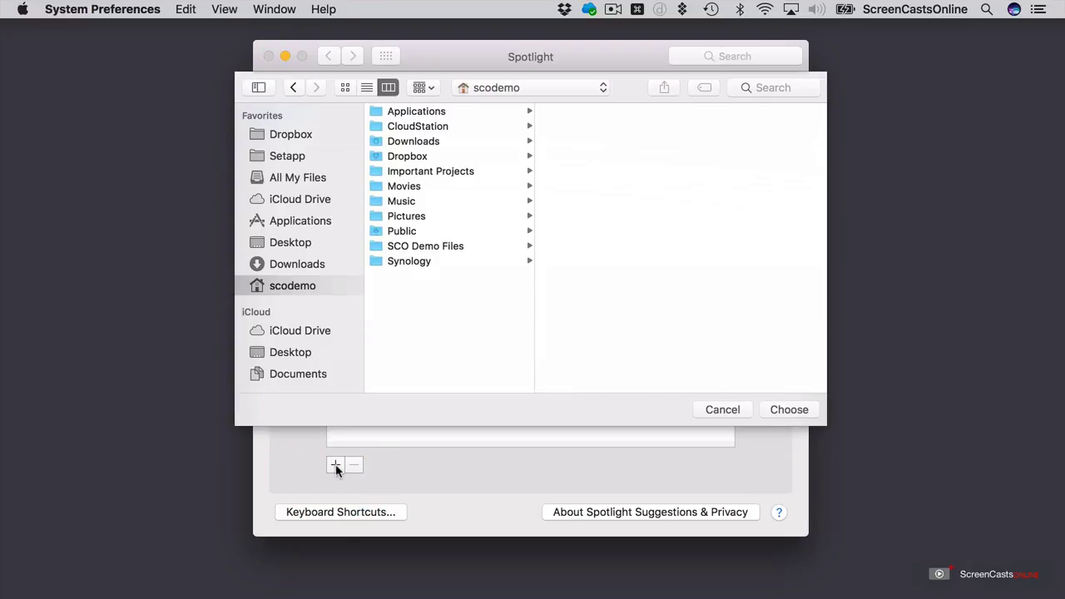
scroll(305, 357, "down", 5)
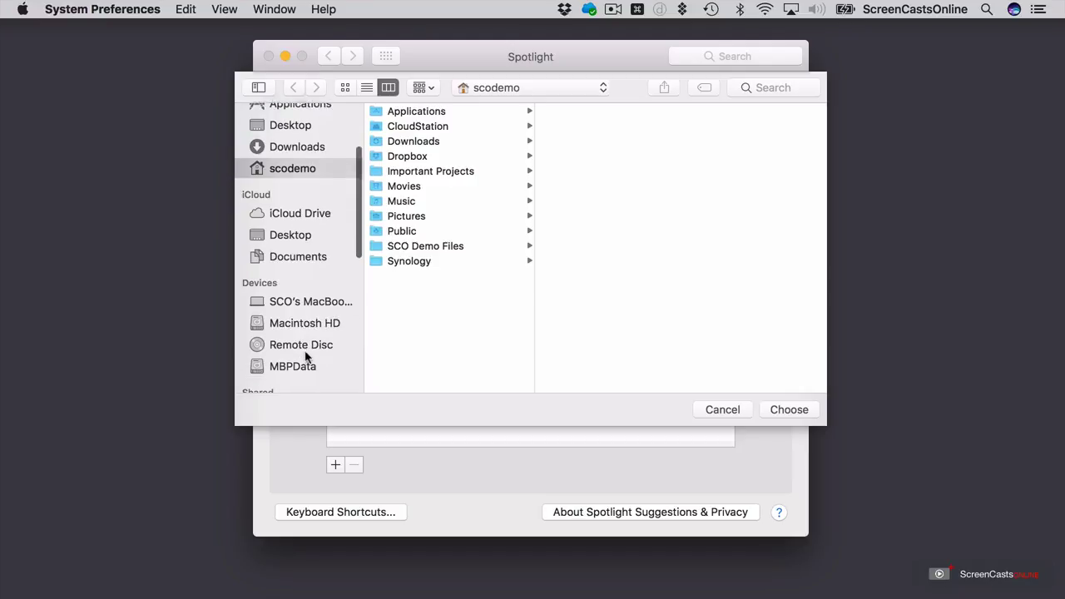
left_click(307, 295)
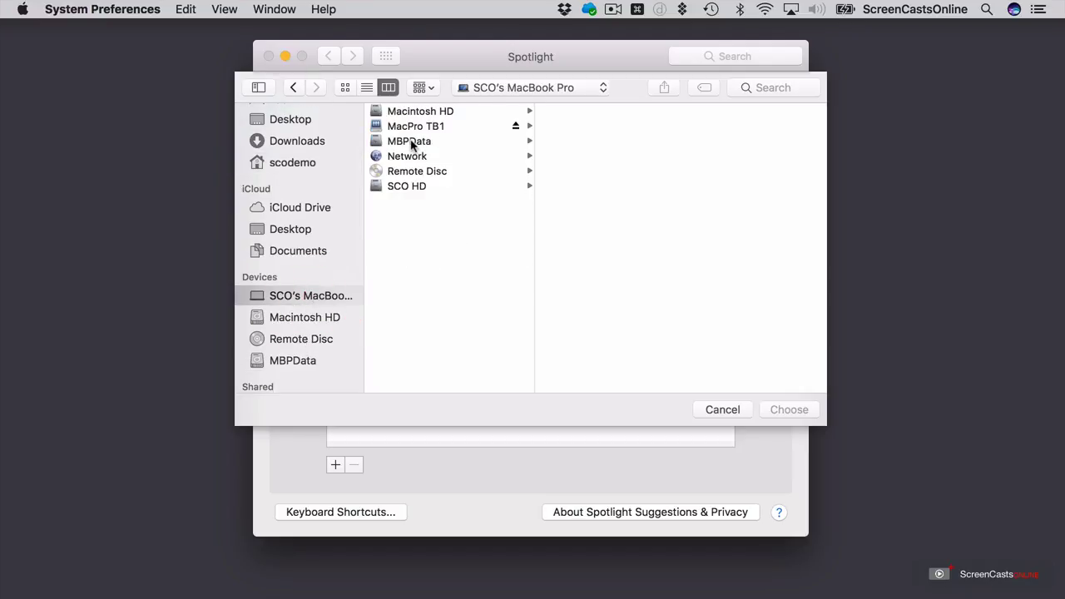
left_click(411, 142)
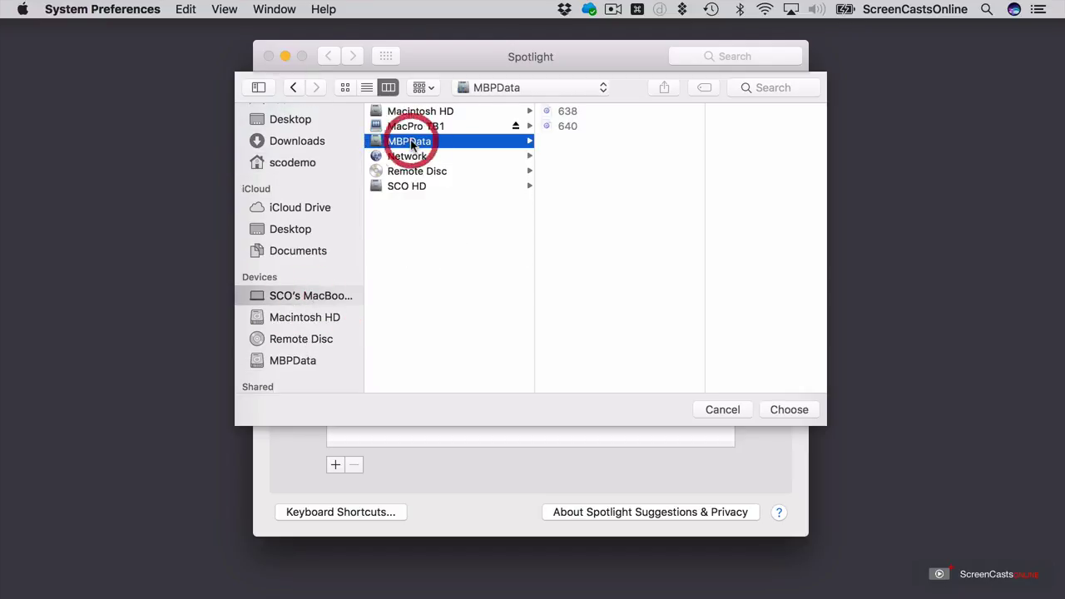
left_click(787, 411)
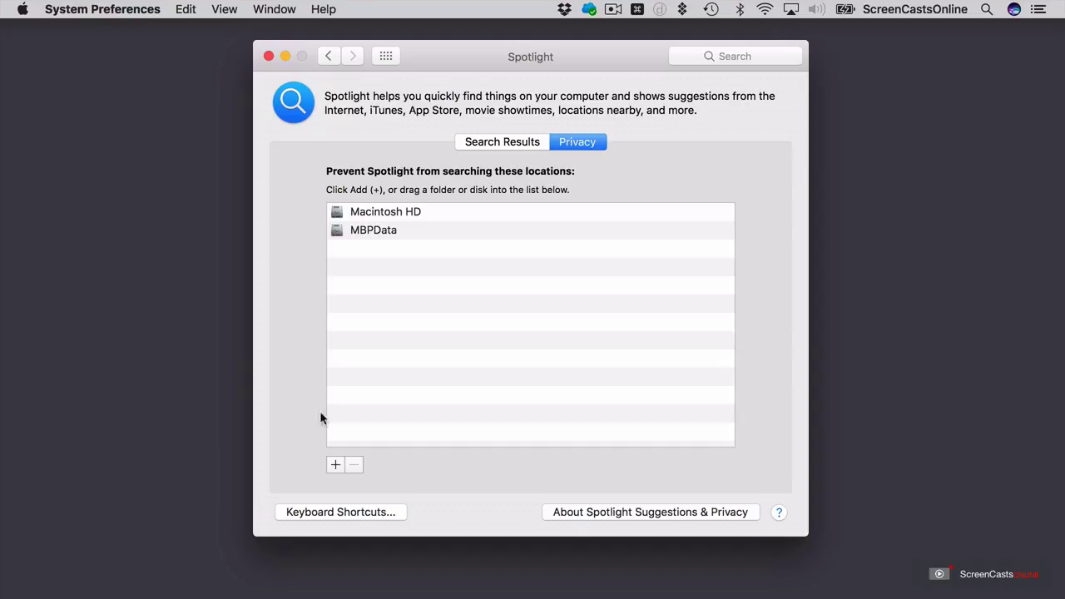
Open the keyboard shortcut settings for Spotlight.
left_click(337, 512)
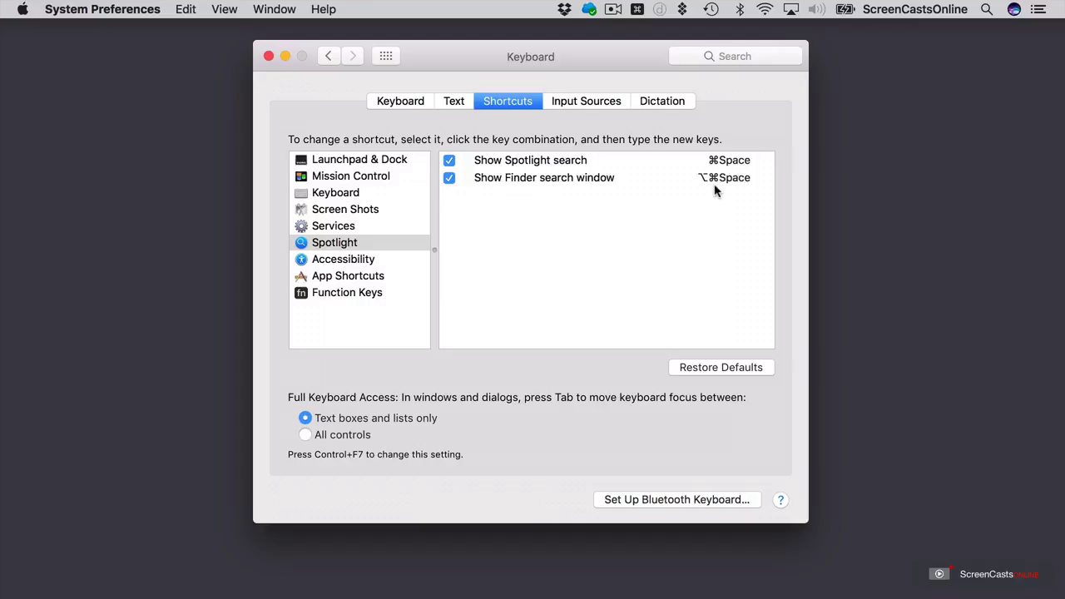
Bring up the Finder search window with its shortcut, and close it again.
key("alt")
key("alt+super+space")
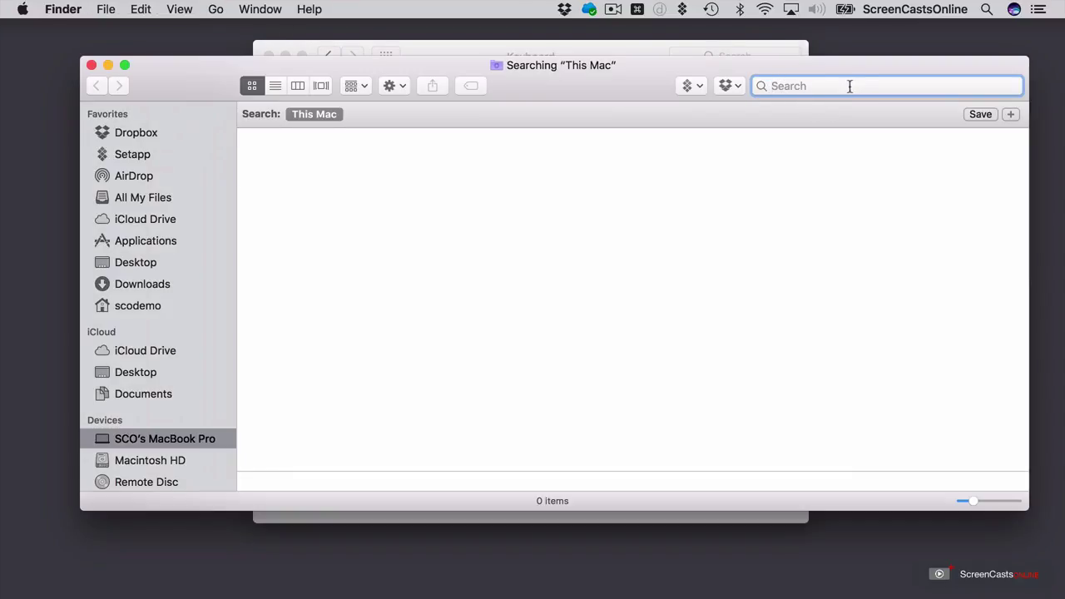
left_click(91, 65)
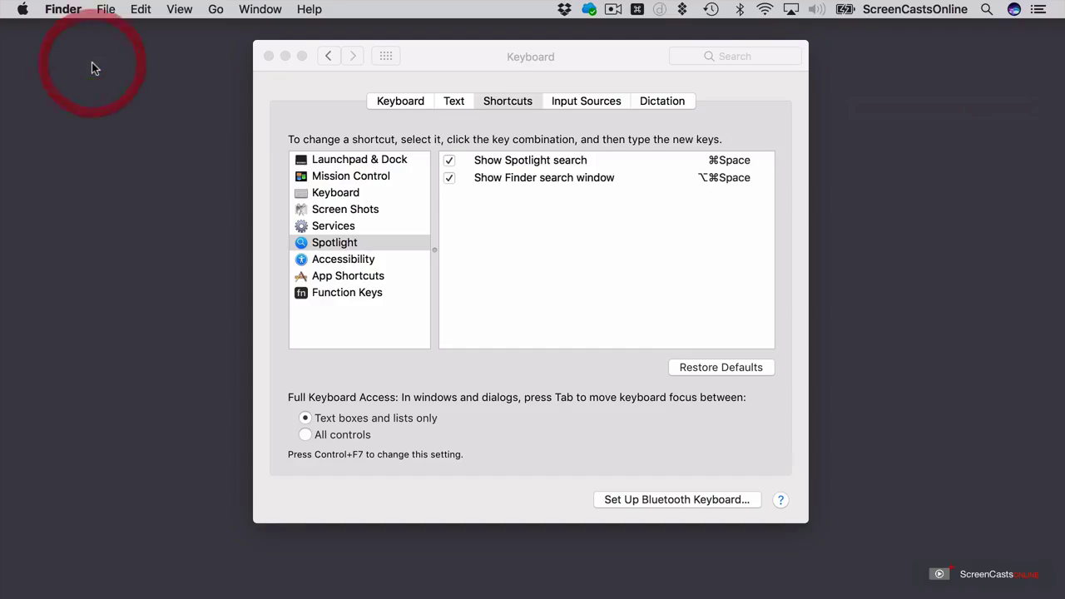
Return from the keyboard shortcuts to the Spotlight preferences and close System Preferences.
left_click(300, 85)
left_click(327, 58)
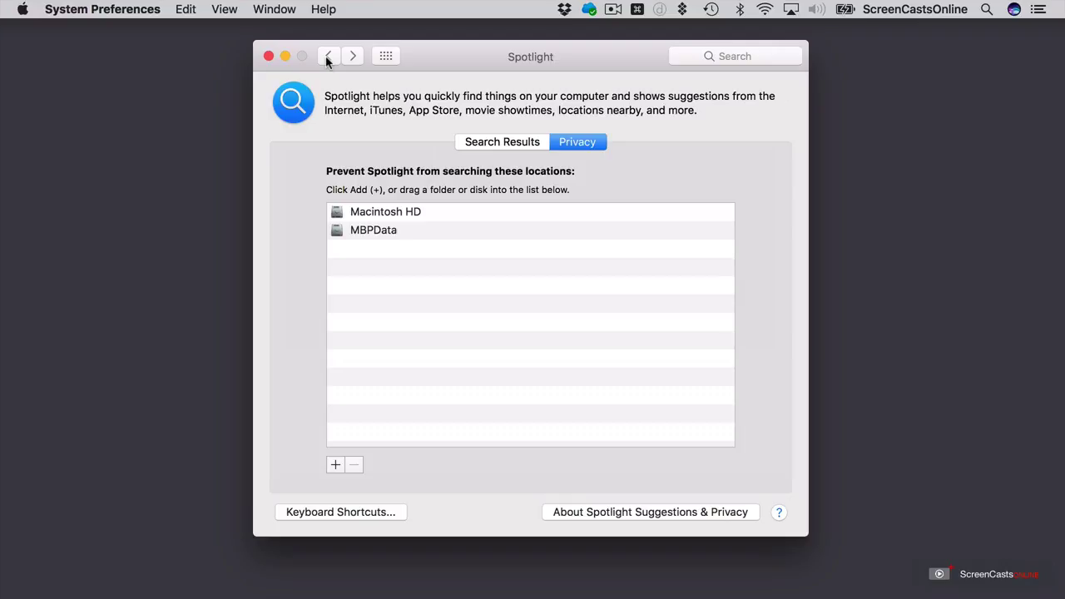
left_click(268, 56)
Search Spotlight for "screen" and step through the results to the suggested website about taking pictures of the screen.
key("super+space")
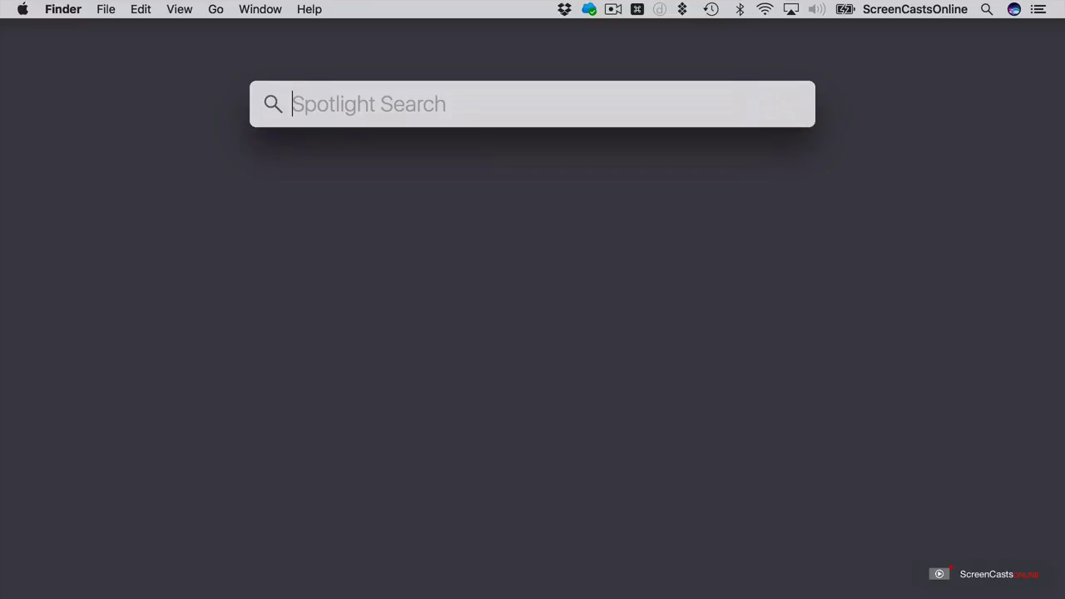
type("screen")
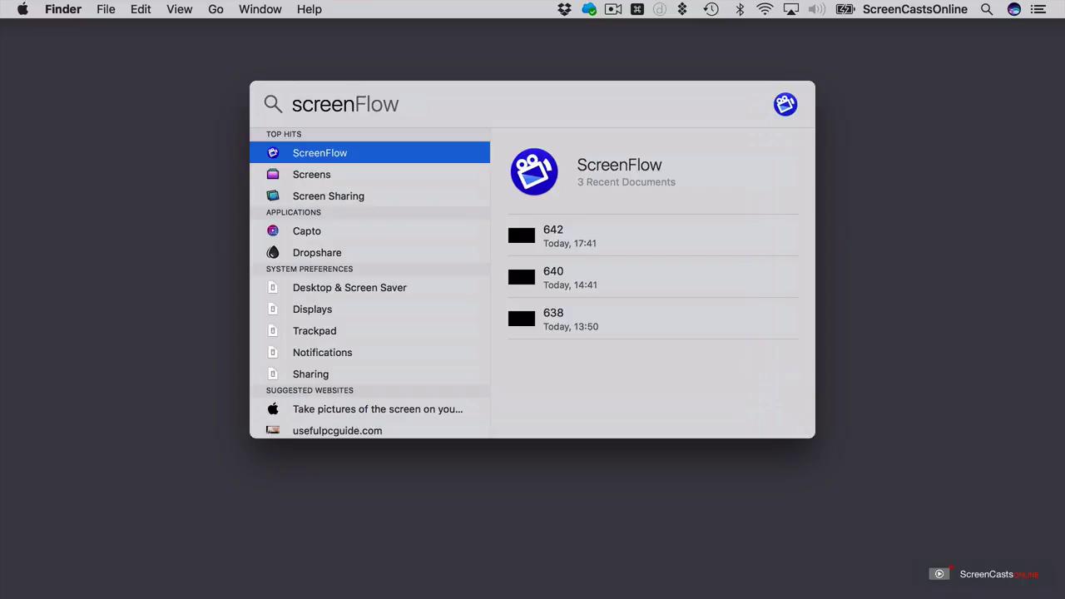
key("Down")
key("Down")
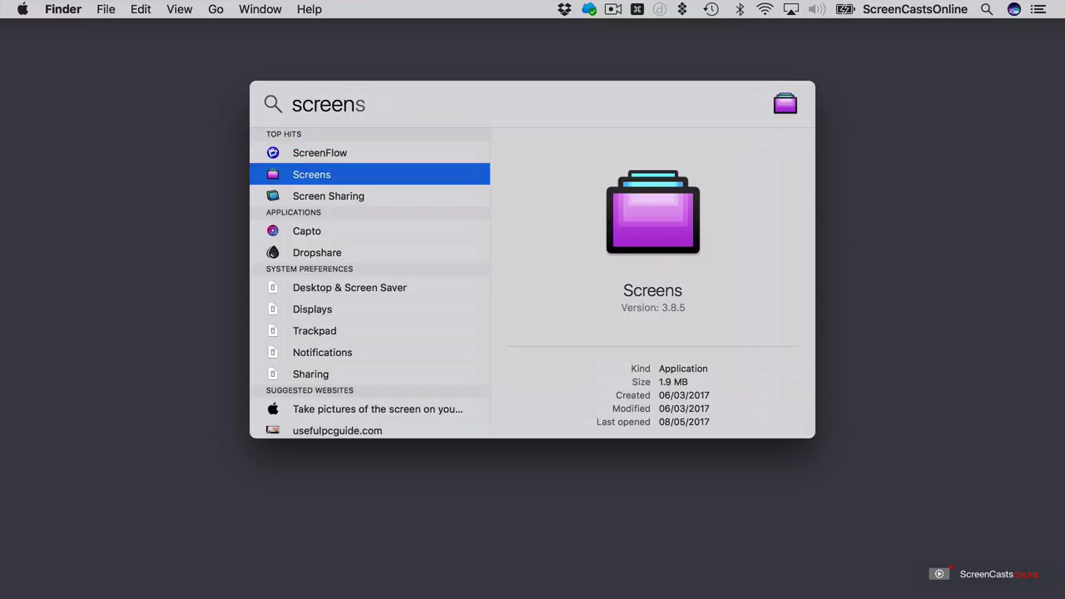
key("Down")
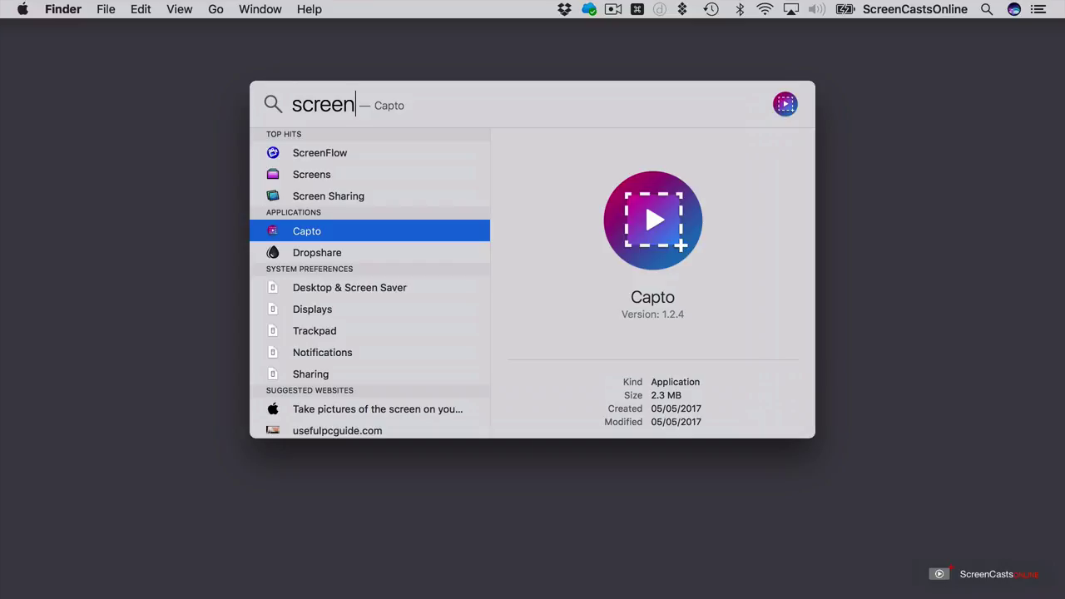
key("Down")
key("Down")
key("Down")
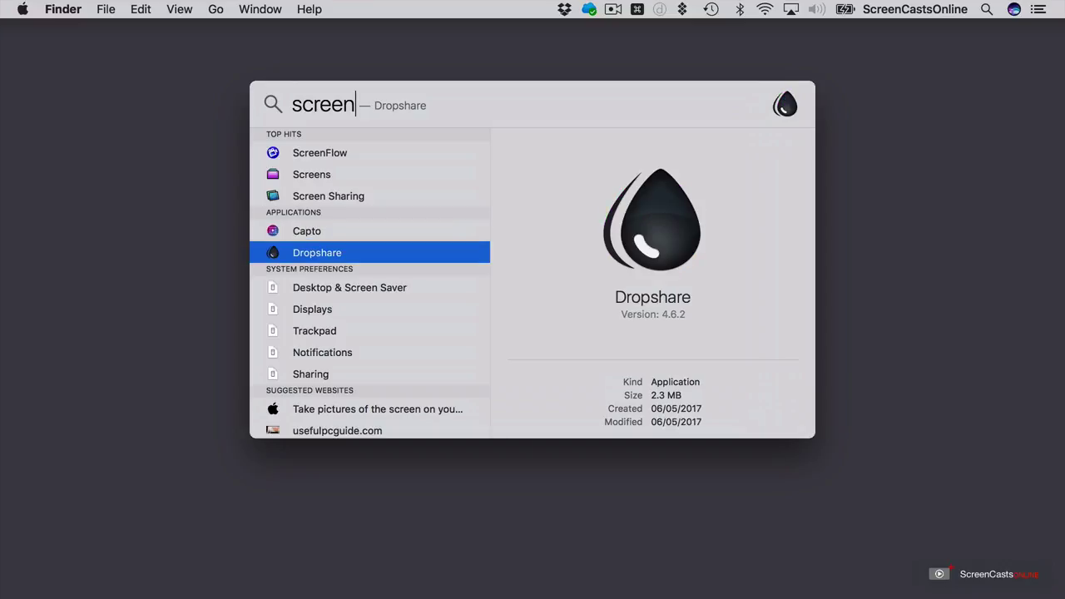
key("Down")
key("Down")
key("Down")
key("Down")
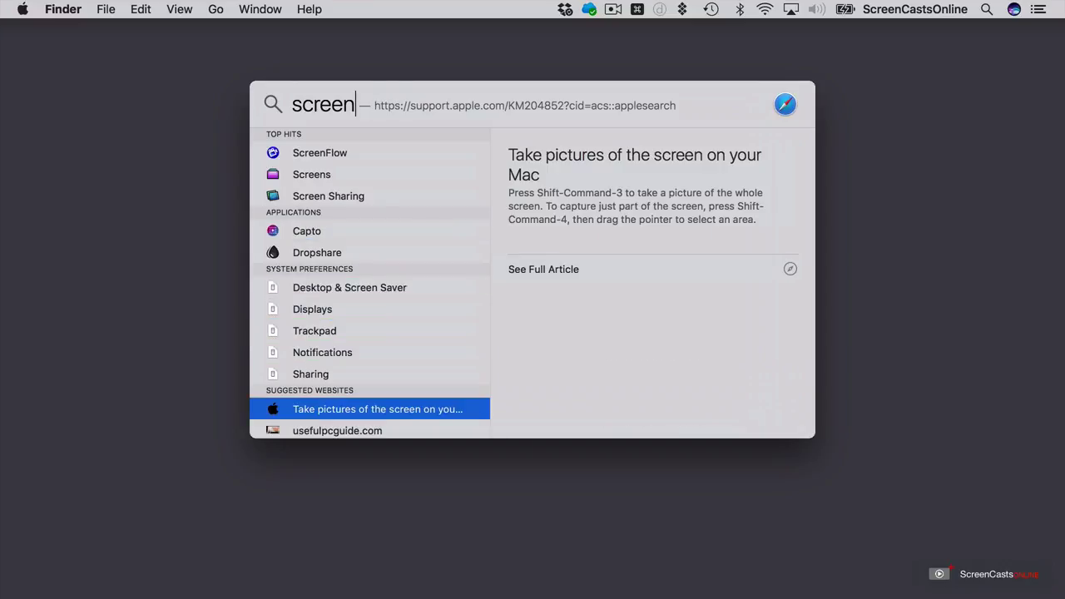
Go back to the Sharing preferences result and forward again to the usefulpcguide.com suggestion.
key("Down")
key("Up")
key("Up")
key("Up")
key("Up")
key("Up")
key("Up")
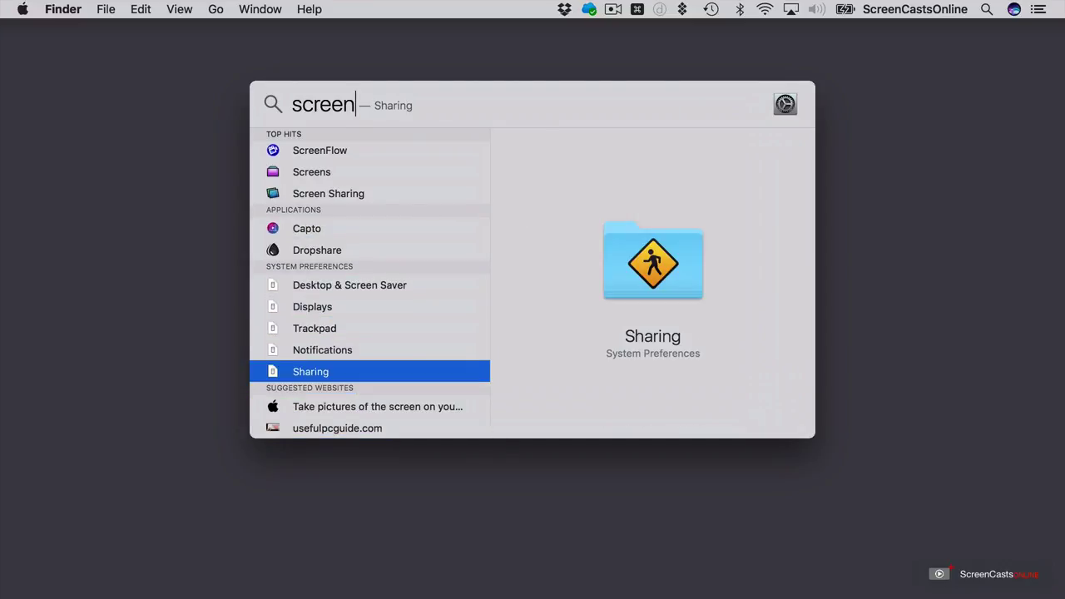
key("Down")
key("Down")
key("Down")
key("Down")
key("Down")
key("Down")
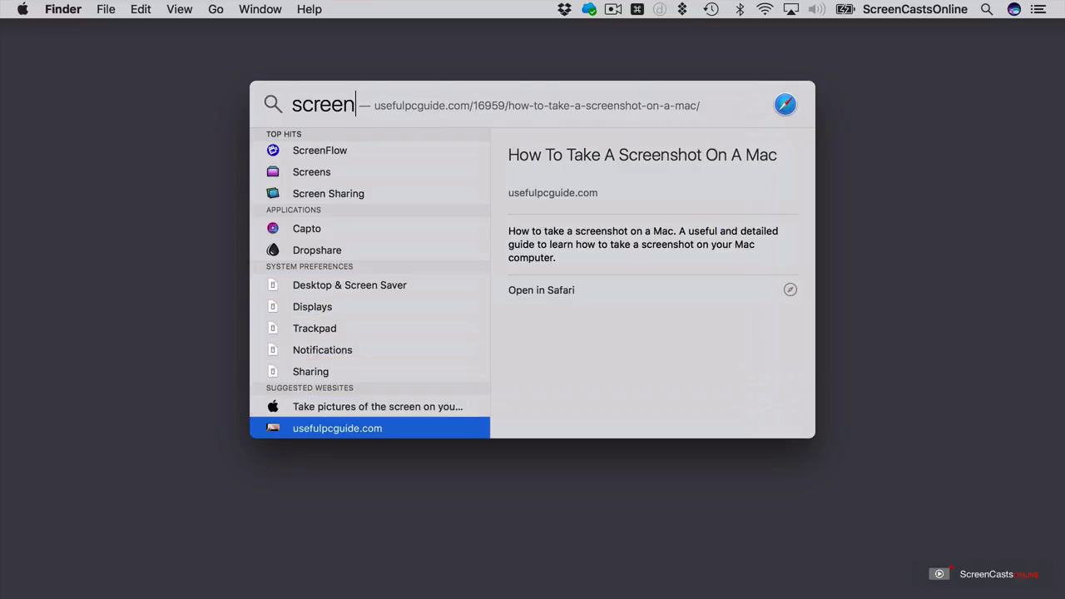
Preview the contact, other file, document and web video results, ending on ScreenCastsOnline.pdf.
key("Down")
key("Down")
key("Down")
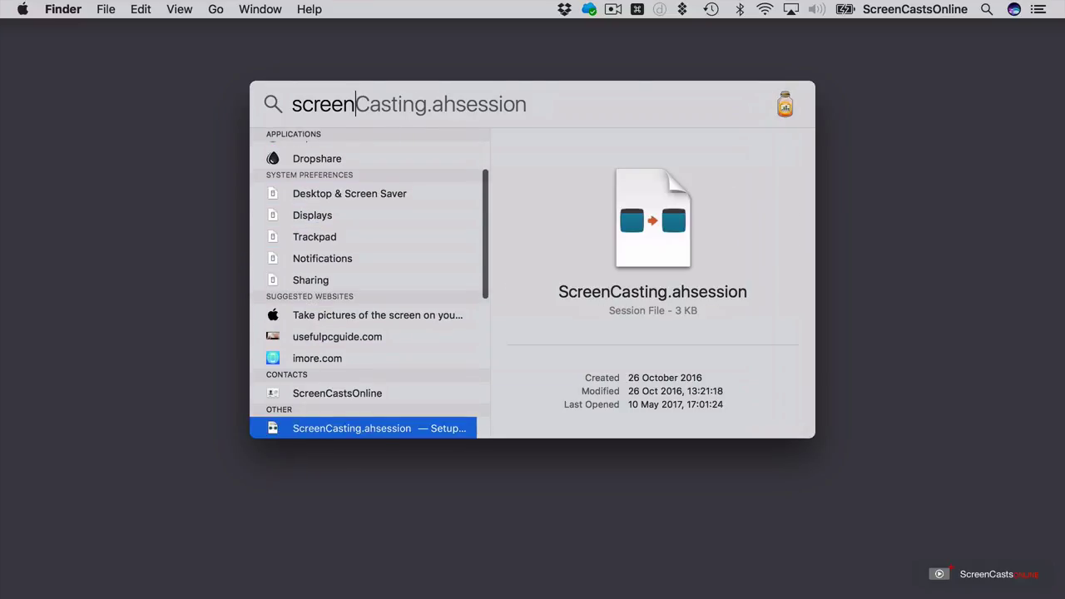
key("Down")
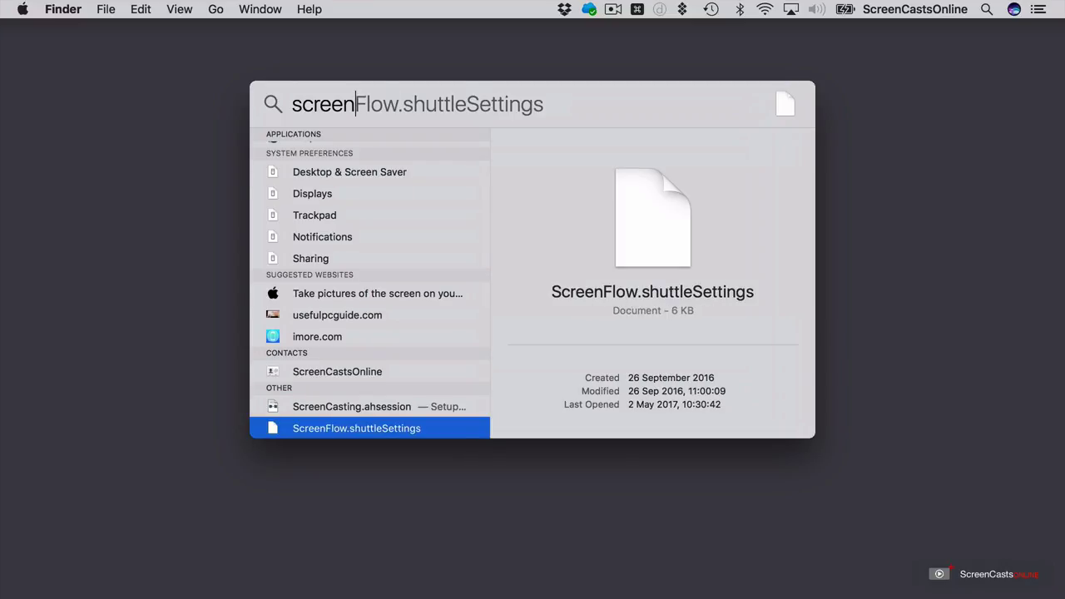
key("Down")
key("Down")
key("Down")
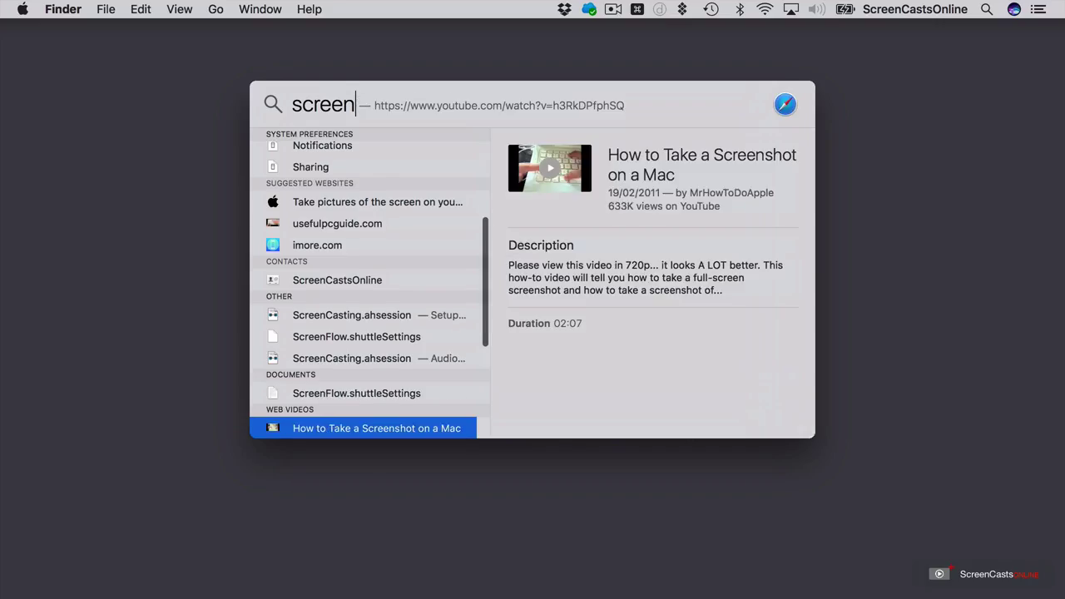
key("Down")
key("Down")
key("Down")
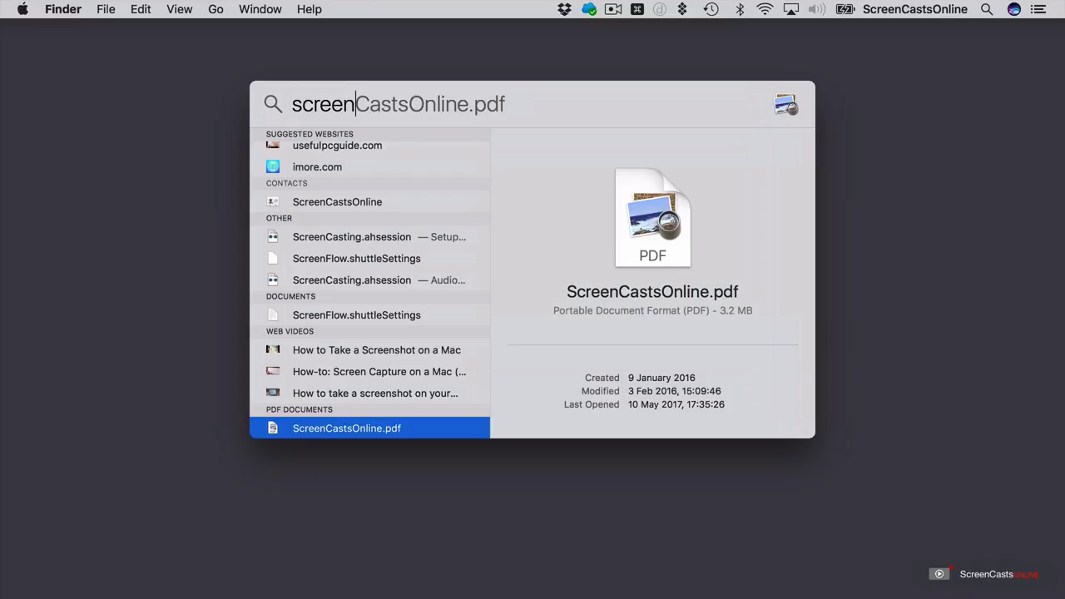
Show the file information for ScreenCastsOnline.pdf from the search results, and close the Info window.
key("super")
key("super+i")
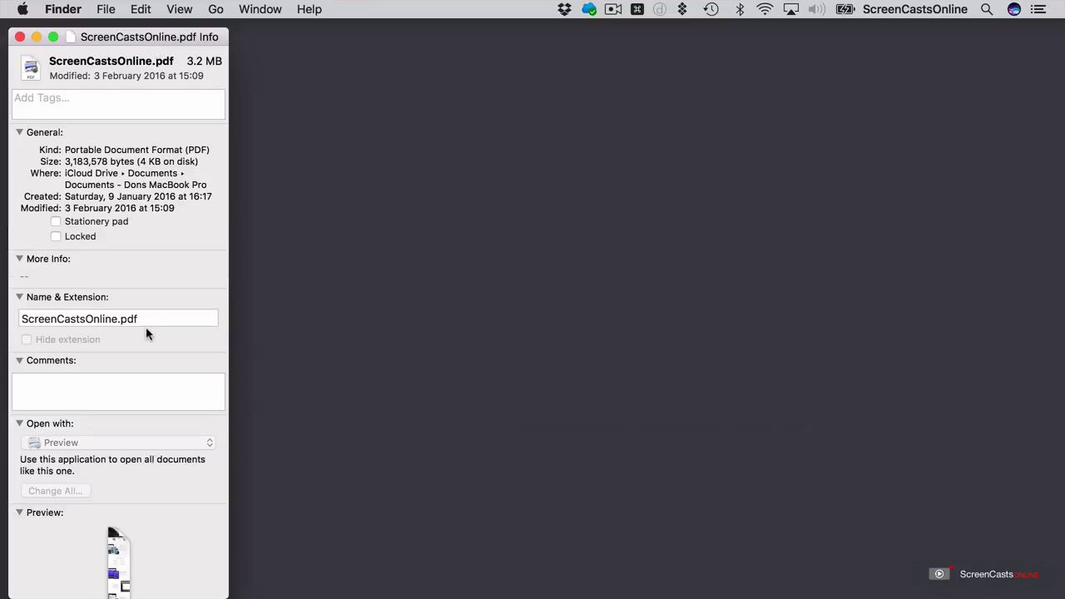
left_click(20, 38)
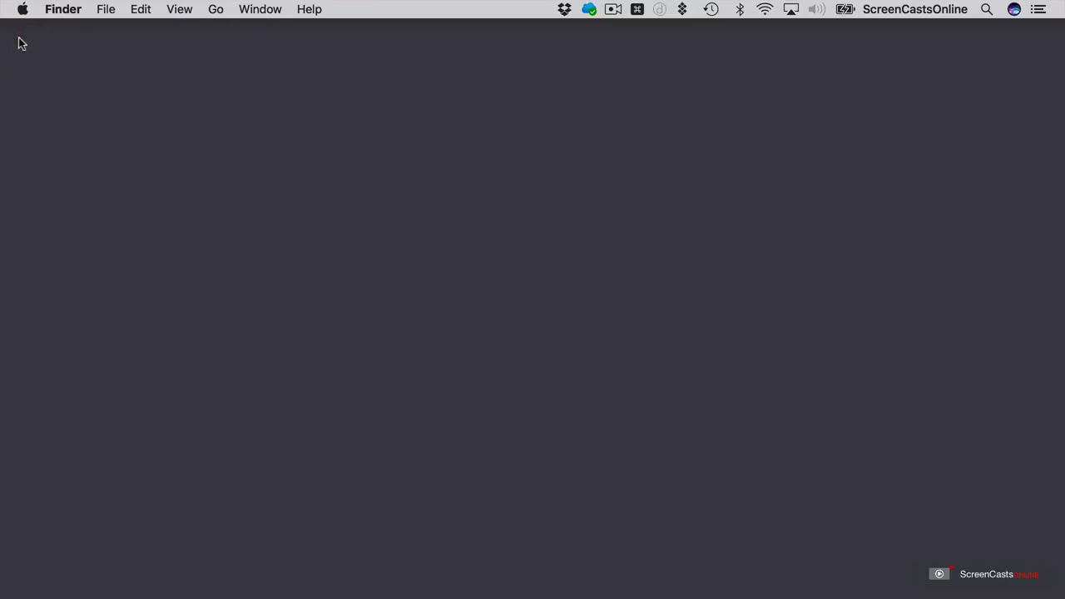
Search Spotlight for "sco" and open the top hit, SCO Icon Resize.workflow.zip.
key("super+space")
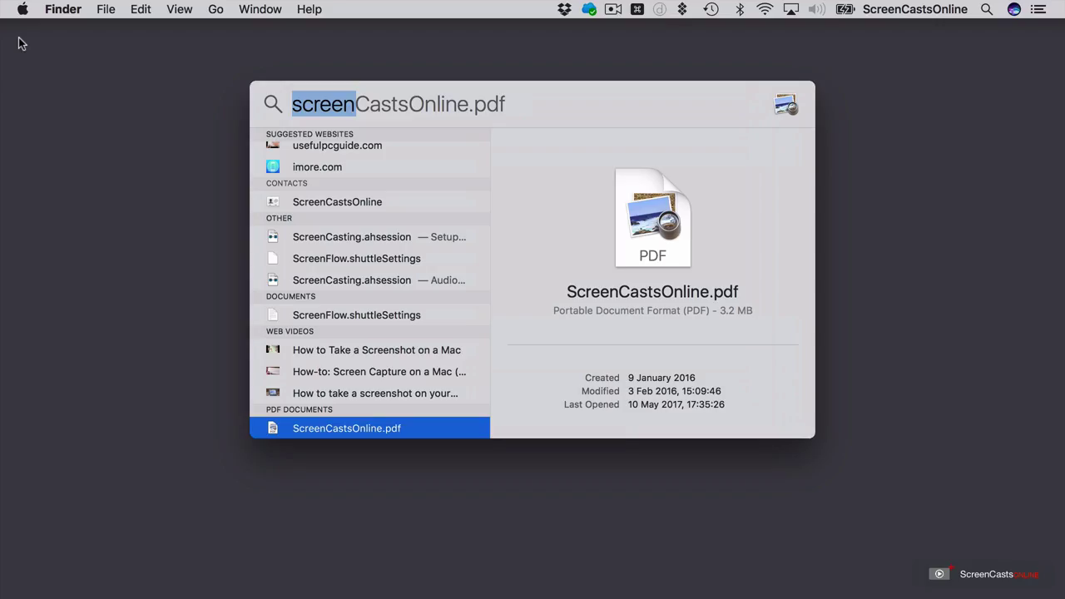
type("sco")
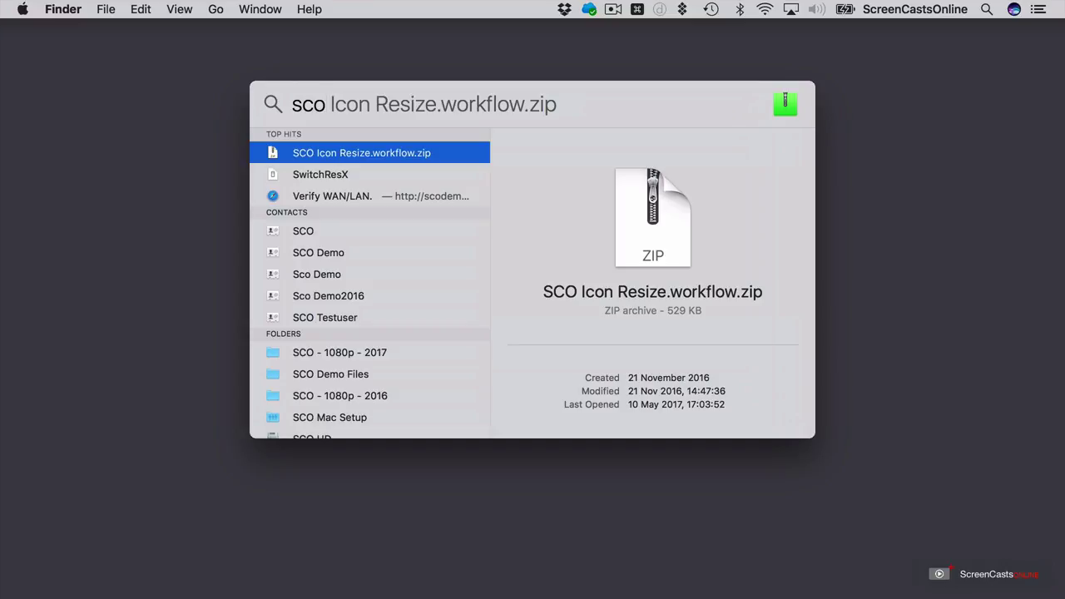
key("Return")
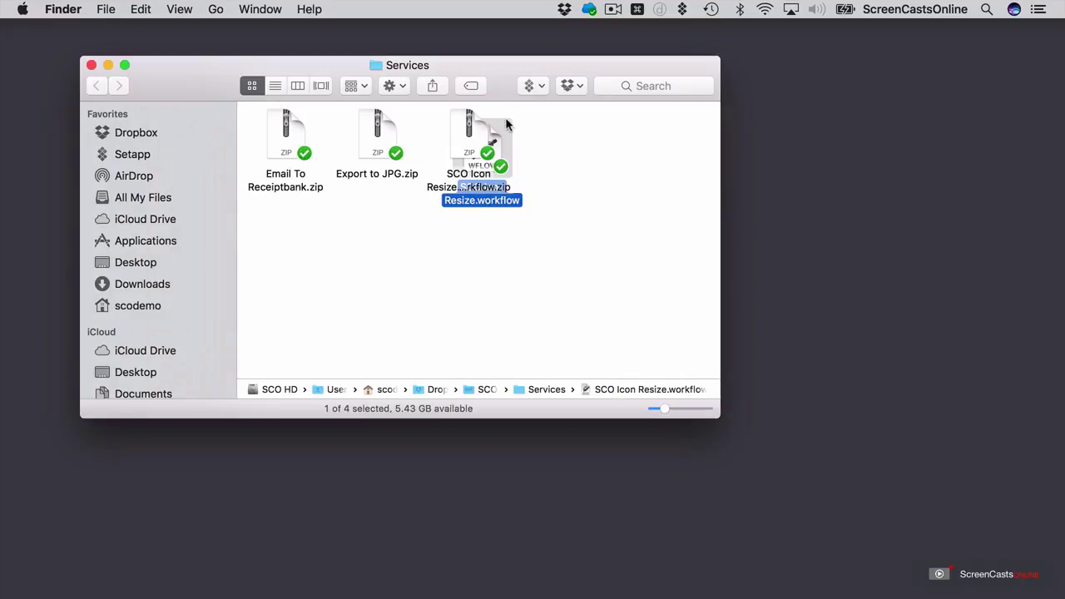
Move the extracted SCO Icon Resize.workflow to the Trash and minimise the Services window.
left_click_drag(505, 122, 605, 115)
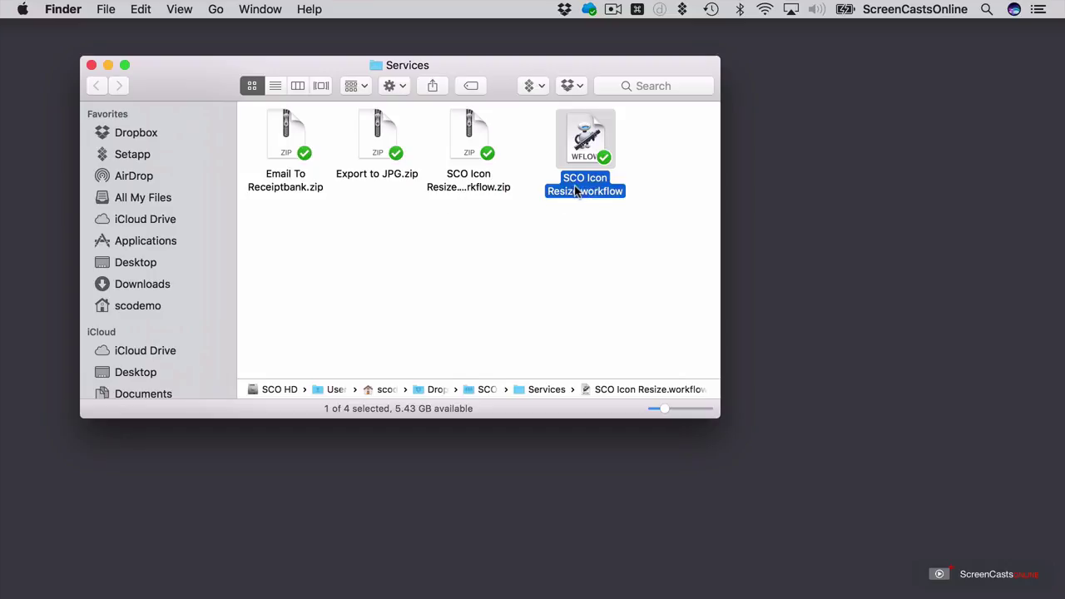
left_click(578, 143)
key("super+BackSpace")
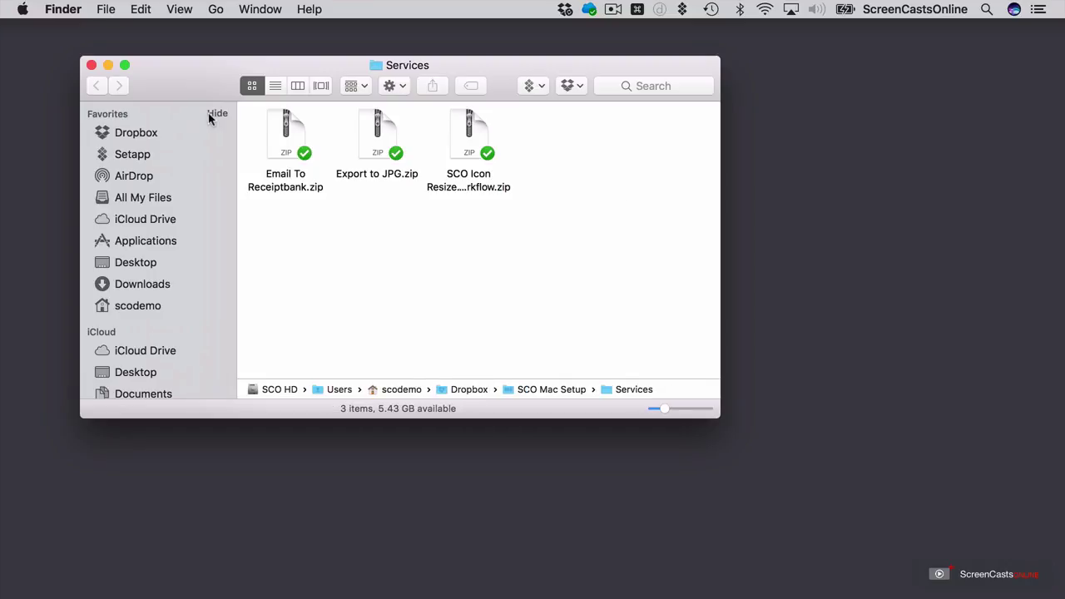
left_click(107, 65)
Reveal the SCO Icon Resize.workflow.zip result in Finder, and calculate 2+4 in Spotlight.
key("super+space")
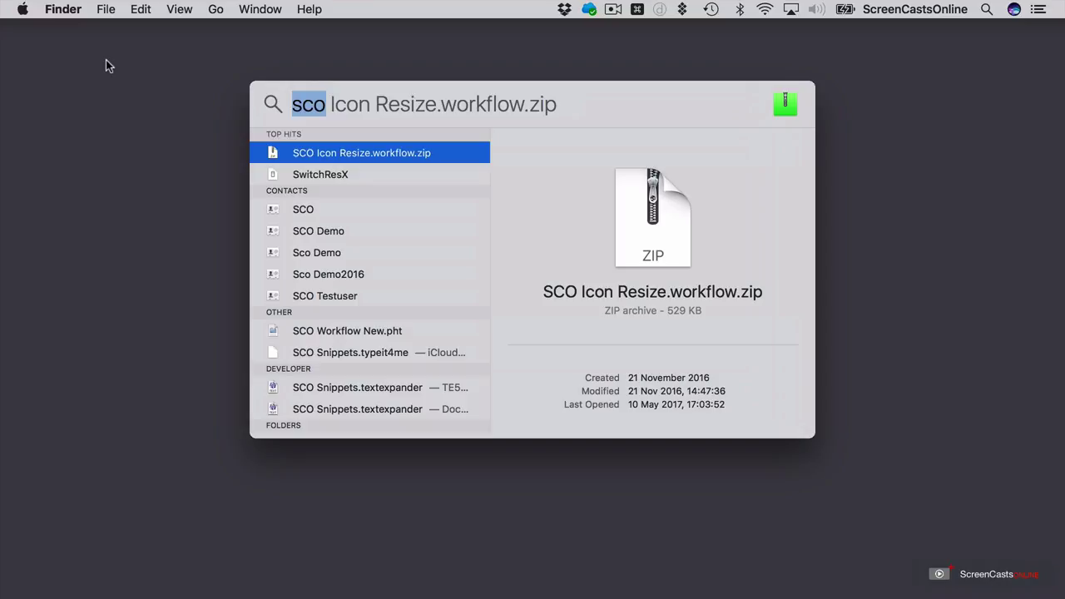
key("super+Return")
type("2+4")
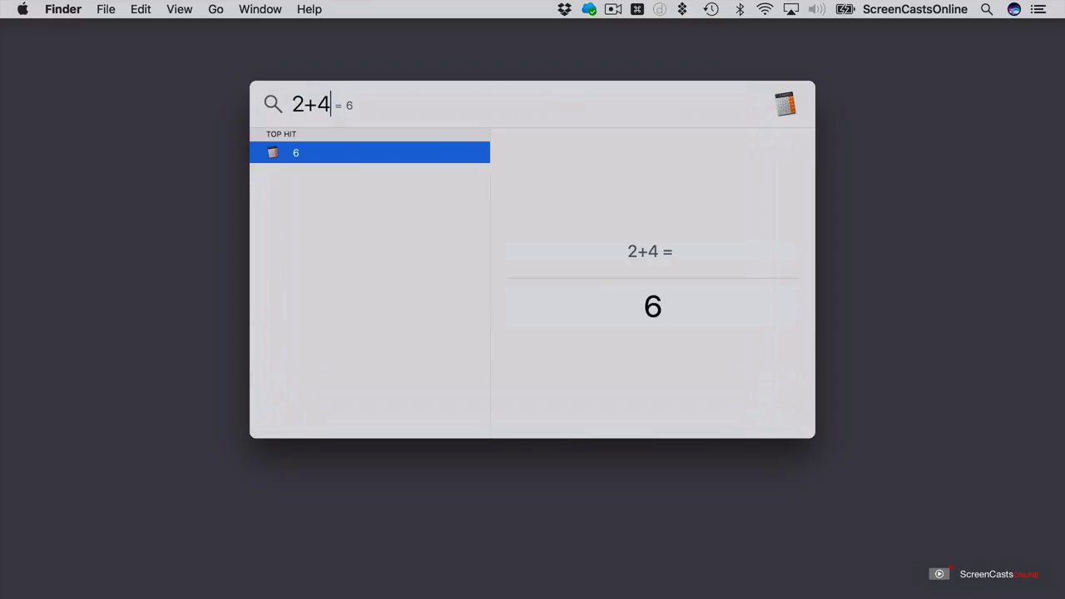
Replace the calculation with "100usd" to convert 100 US dollars into other currencies.
key("BackSpace")
key("BackSpace")
key("BackSpace")
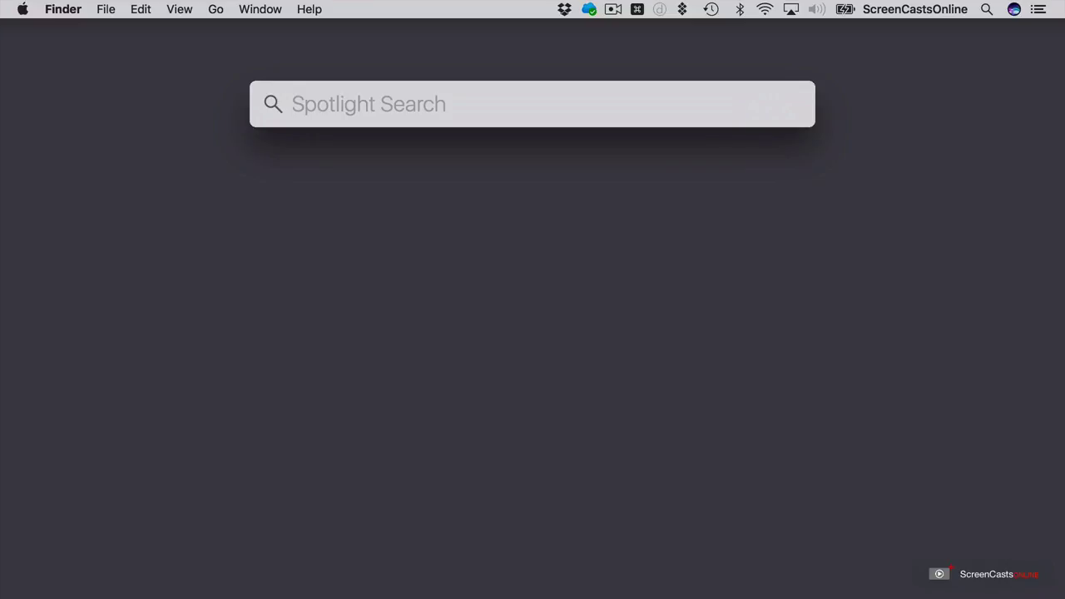
type("100usd")
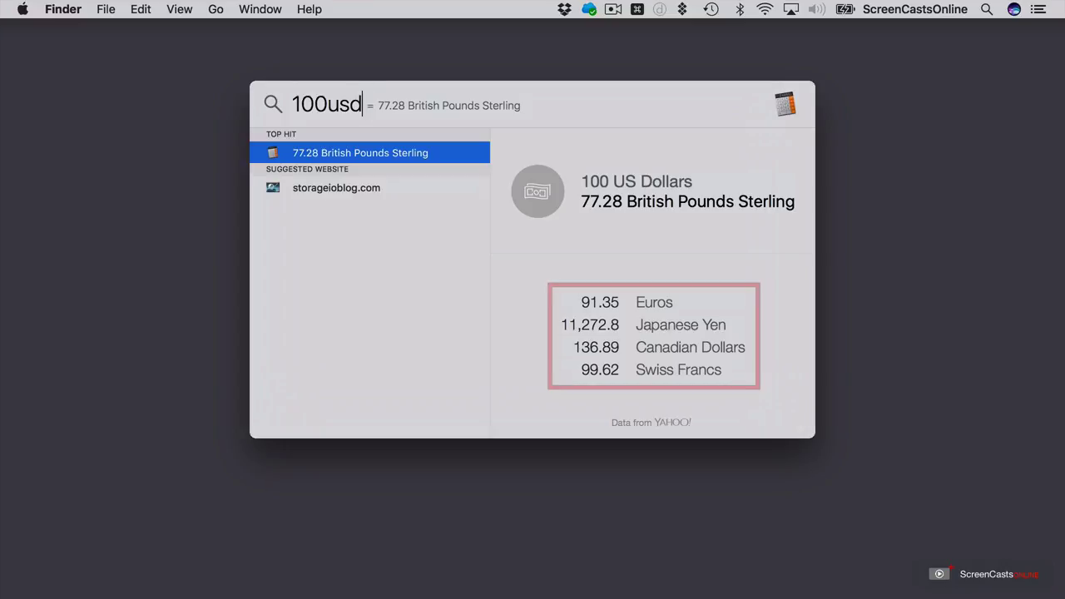
Replace the currency query with "weather in london" and look through the forecast.
key("BackSpace")
key("BackSpace")
key("BackSpace")
key("BackSpace")
key("BackSpace")
key("BackSpace")
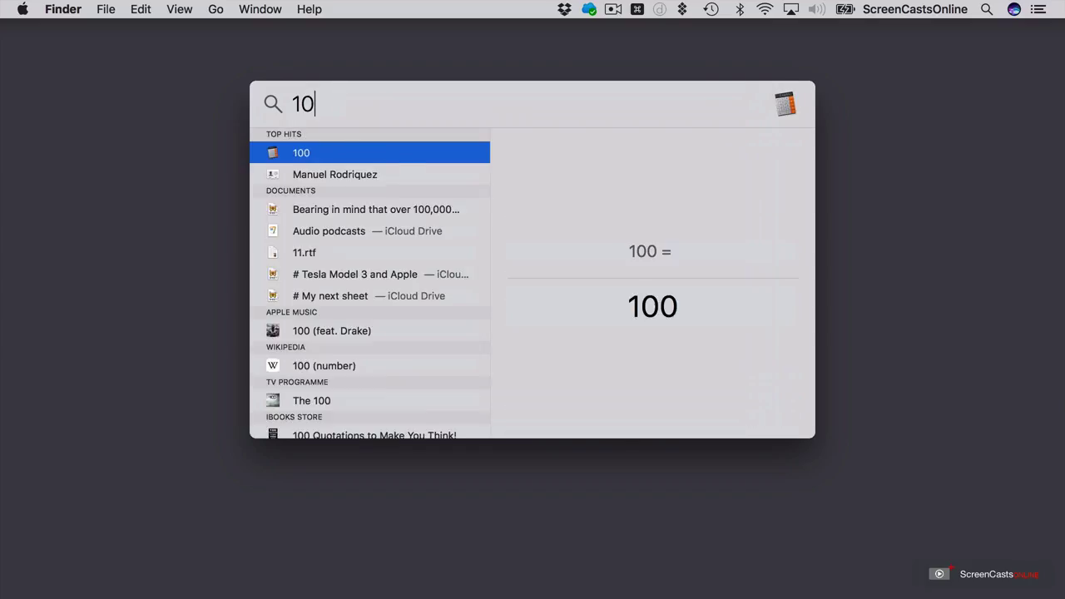
type("wea")
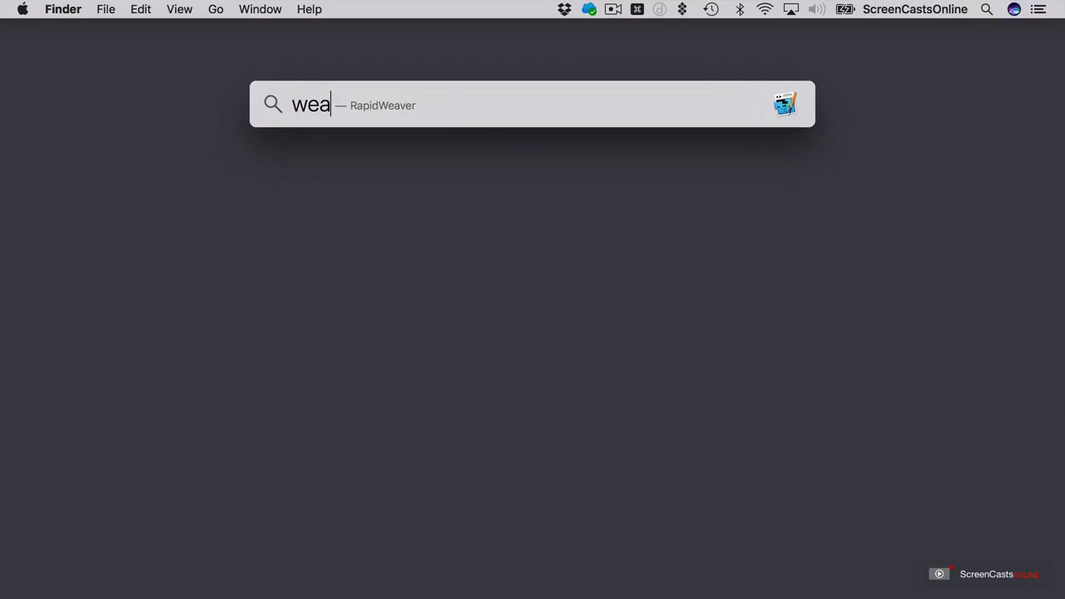
type("ther in london")
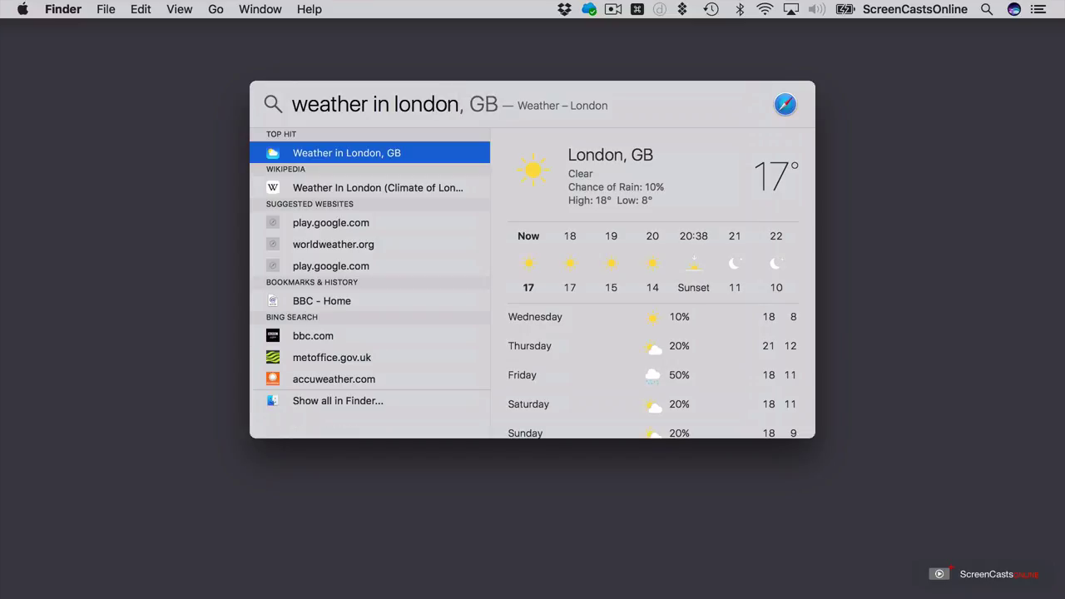
scroll(547, 331, "down", 4)
scroll(548, 331, "down", 3)
scroll(547, 331, "up", 10)
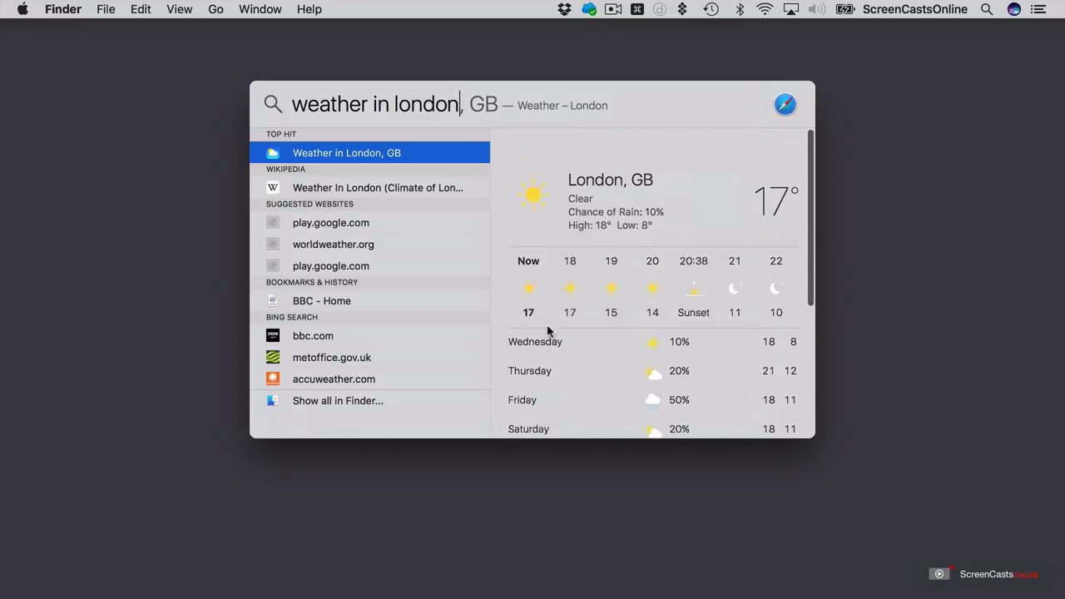
Look up the AAPL stock quote in Spotlight, and dismiss the search.
key("super+a")
type("AAPL")
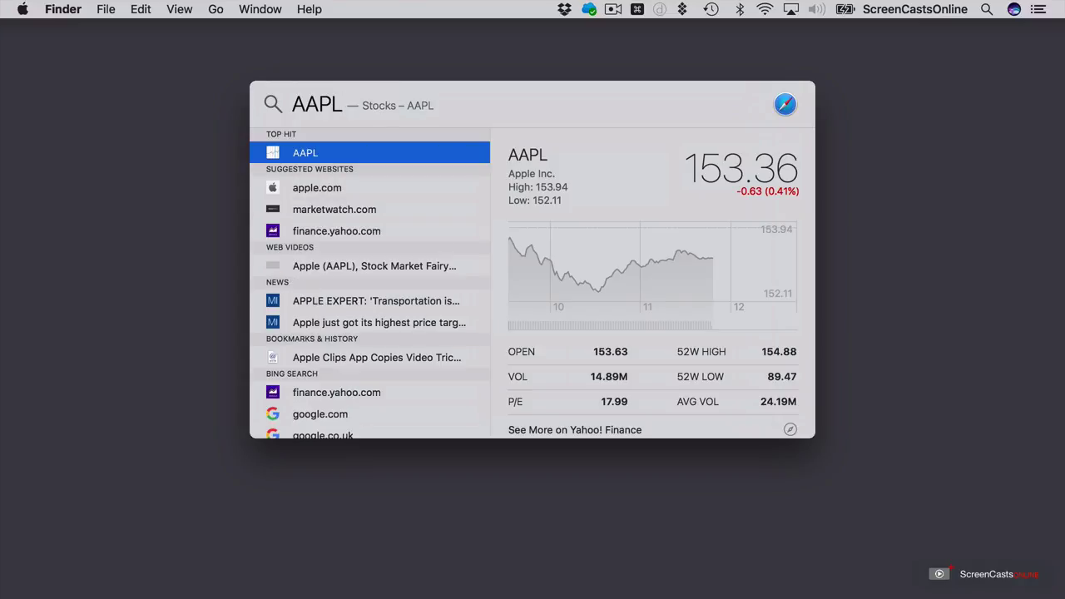
left_click(267, 56)
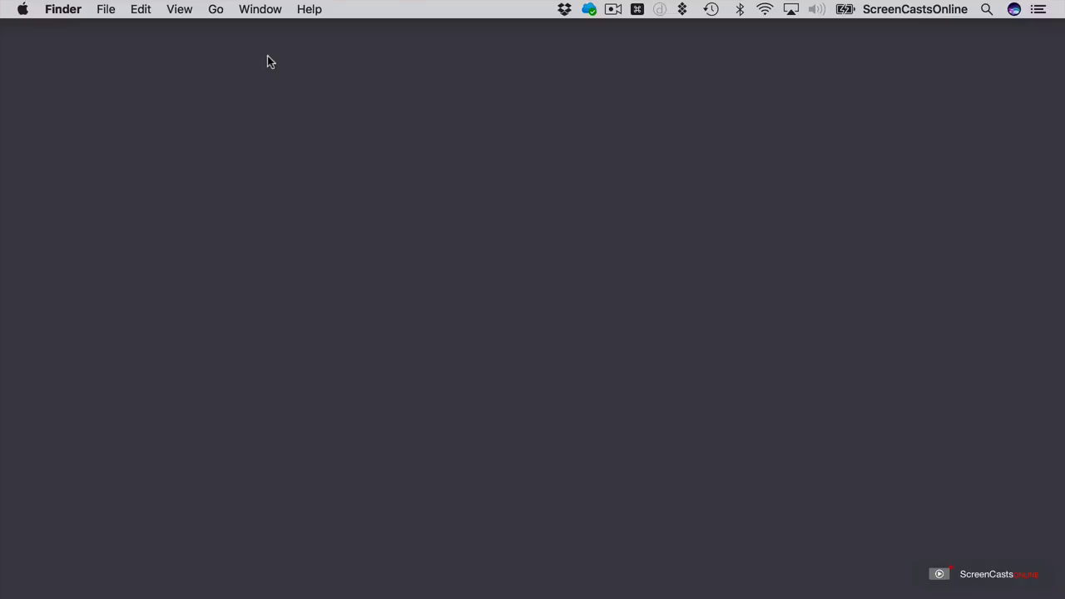
Launch System Preferences from a Spotlight search for "sys" and open the Siri settings.
key("super+space")
type("sys")
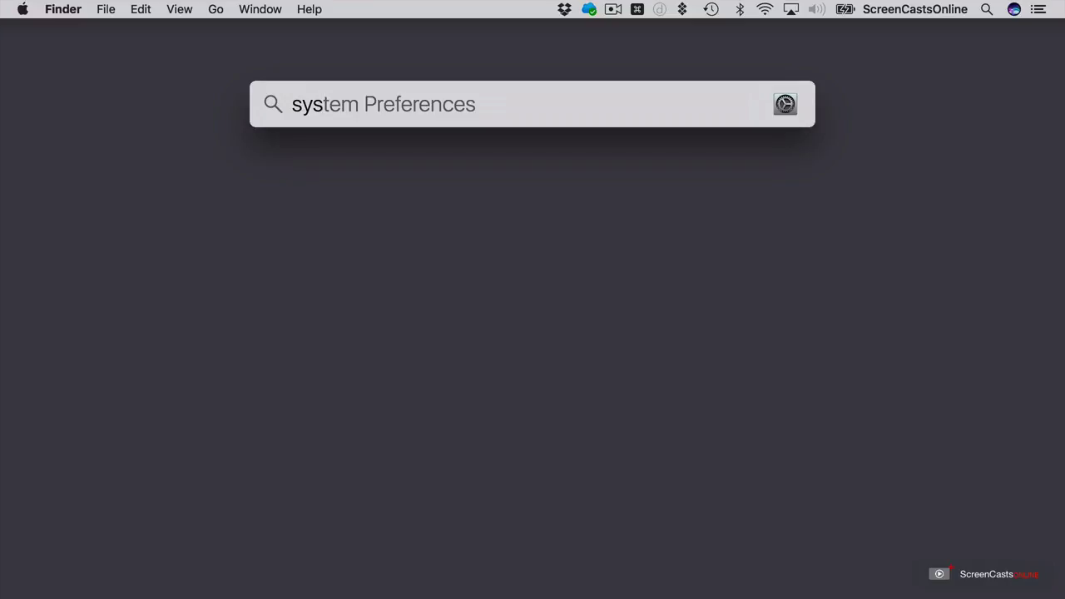
key("Return")
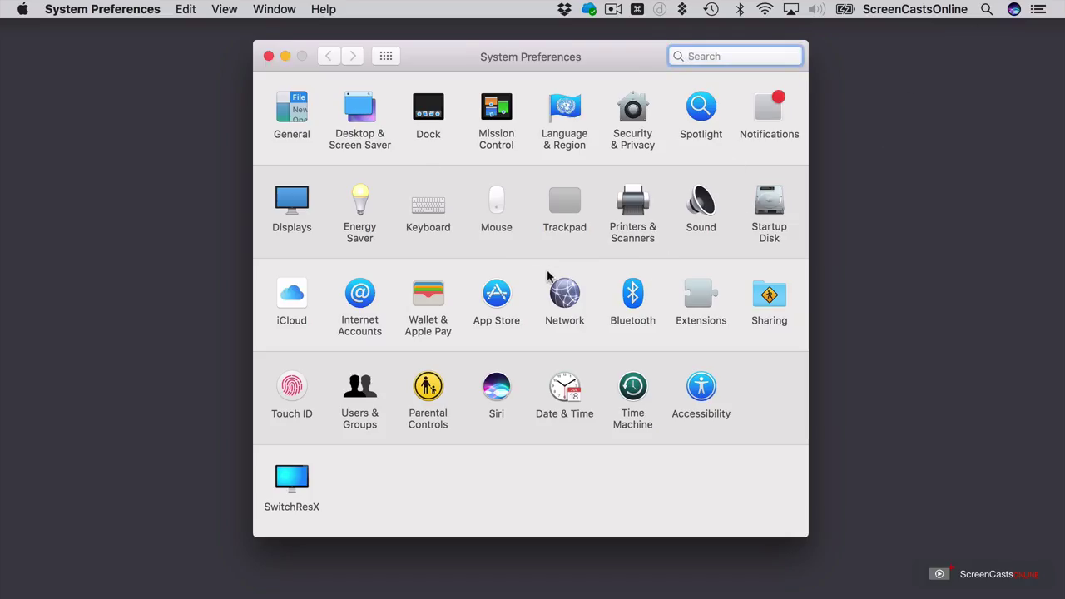
left_click(499, 381)
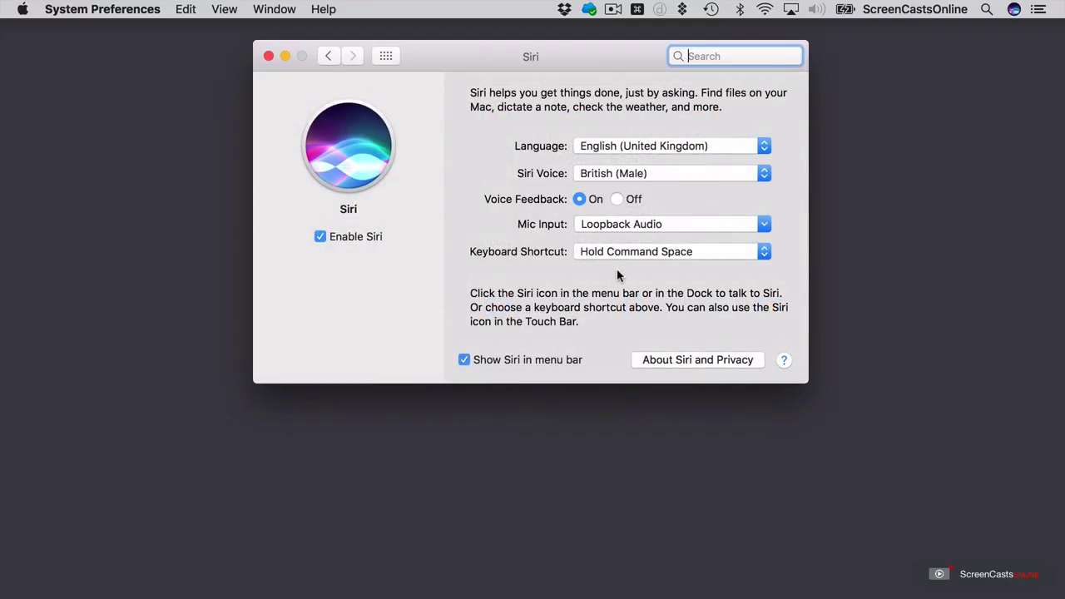
Close System Preferences and summon Siri with its keyboard shortcut.
left_click(267, 57)
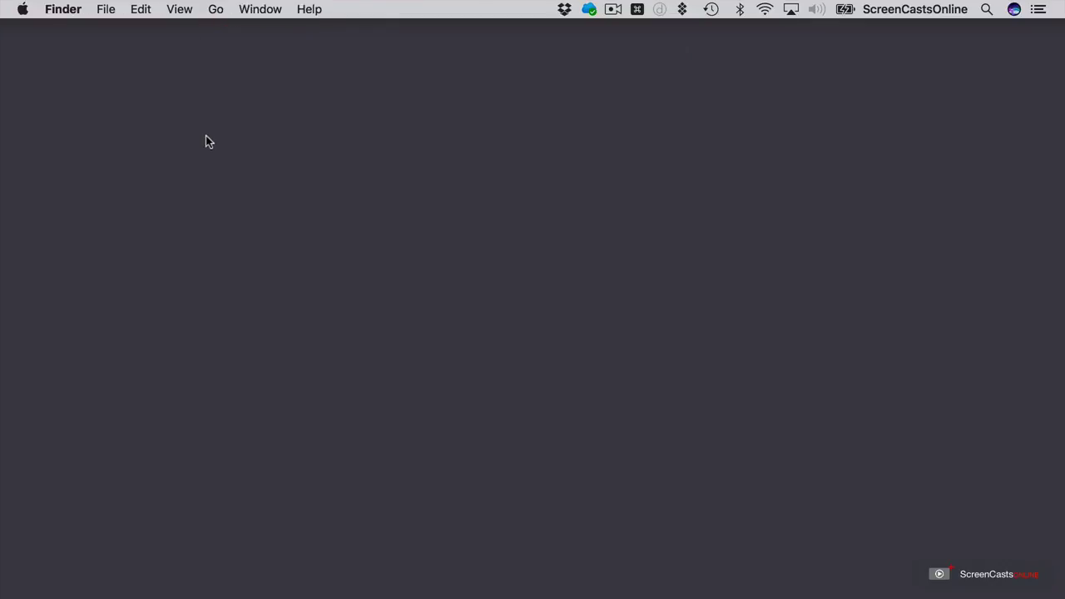
key("super+space")
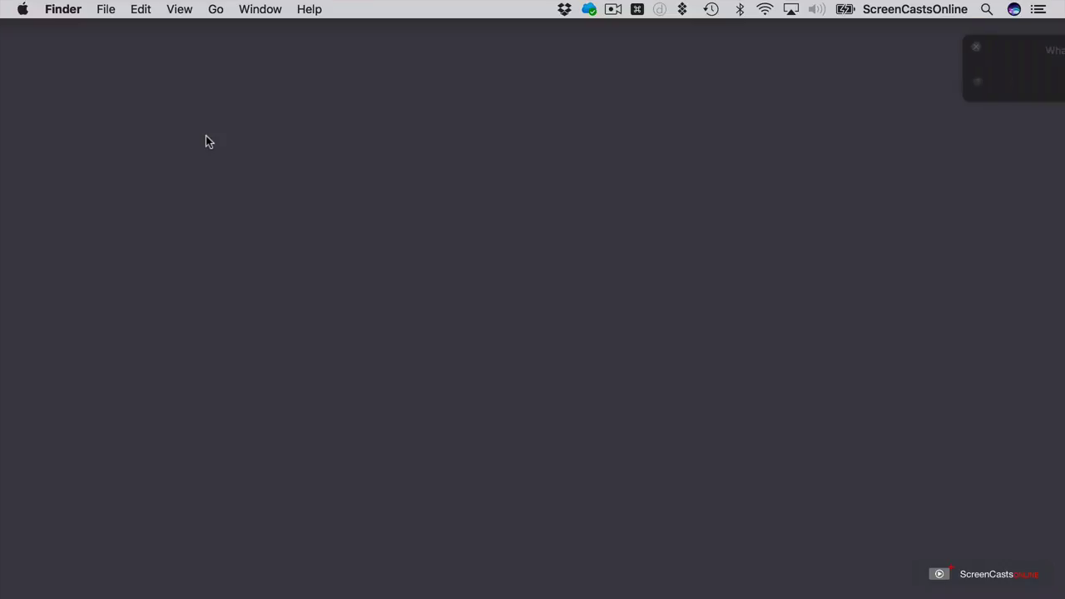